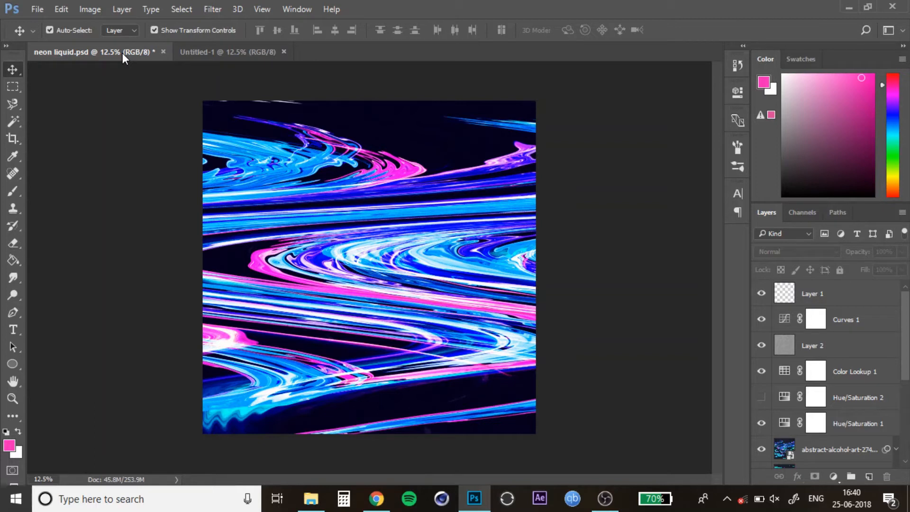
Step: Place the abstract-alcohol-art-274131.jpg photo into the blank document and scale it up to fill the canvas
click(195, 48)
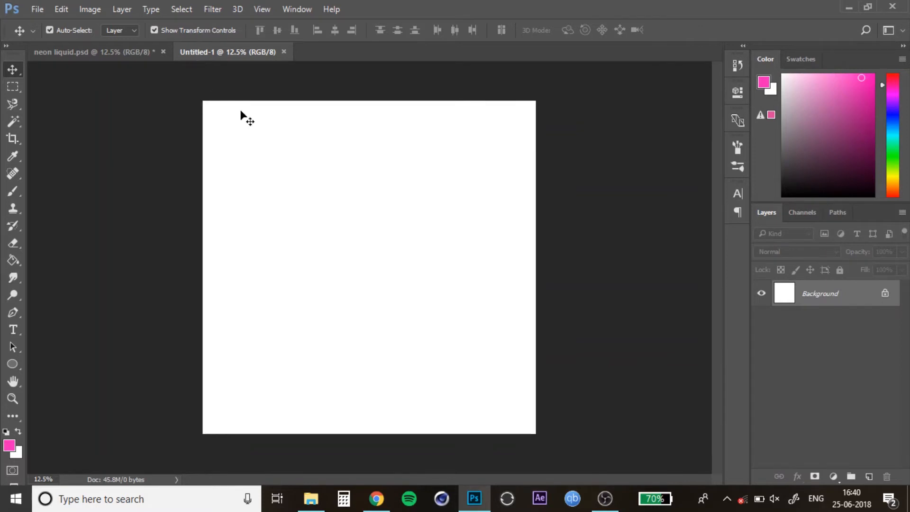
click(311, 498)
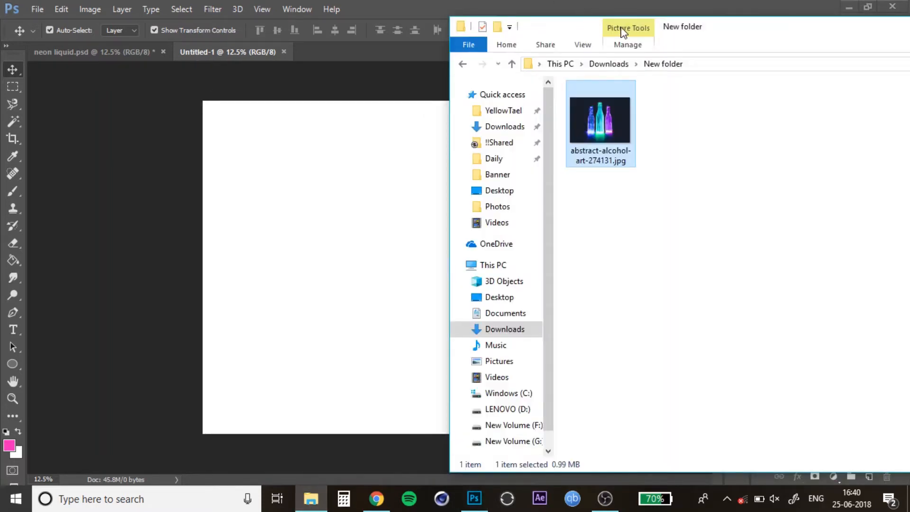
mouse_move(700, 36)
mouse_down()
mouse_move(483, 35)
mouse_move(691, 43)
mouse_up()
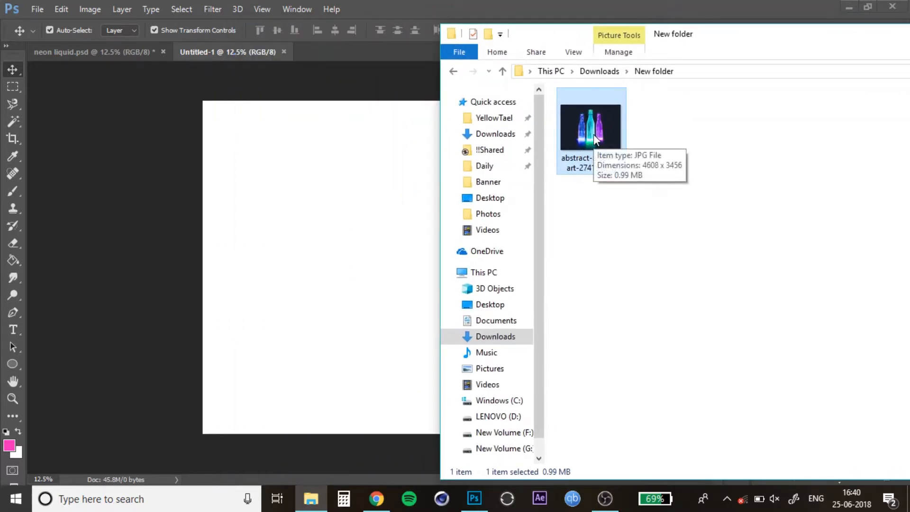
drag(593, 136, 346, 248)
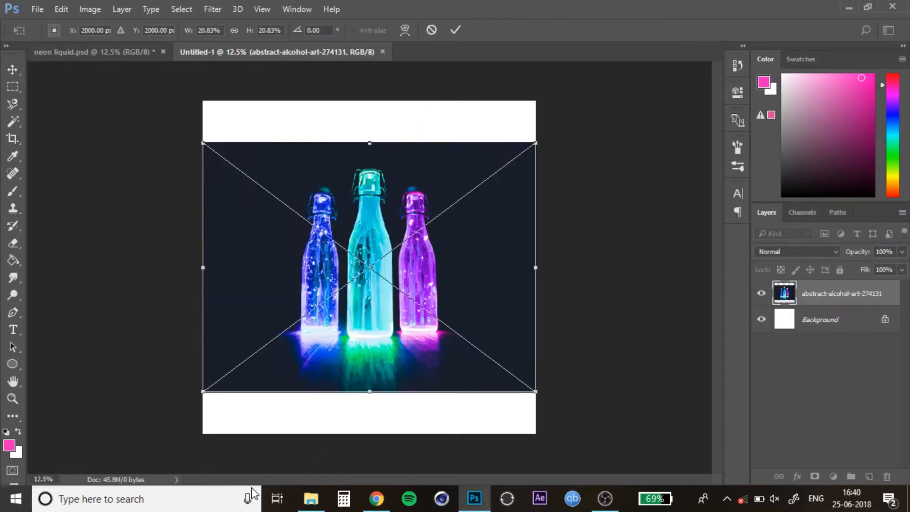
drag(202, 391, 138, 440)
drag(537, 144, 598, 99)
click(455, 29)
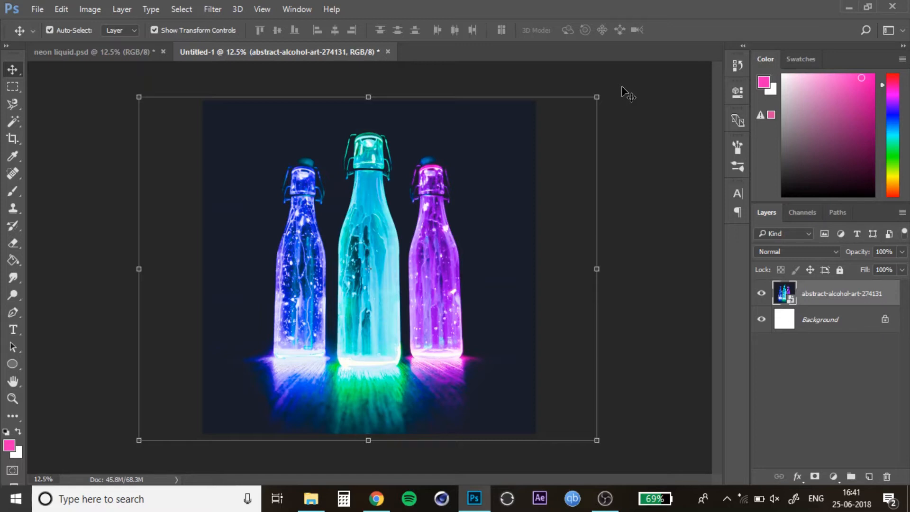
Step: Compare with the finished neon liquid document for reference, then return to the working document
click(119, 52)
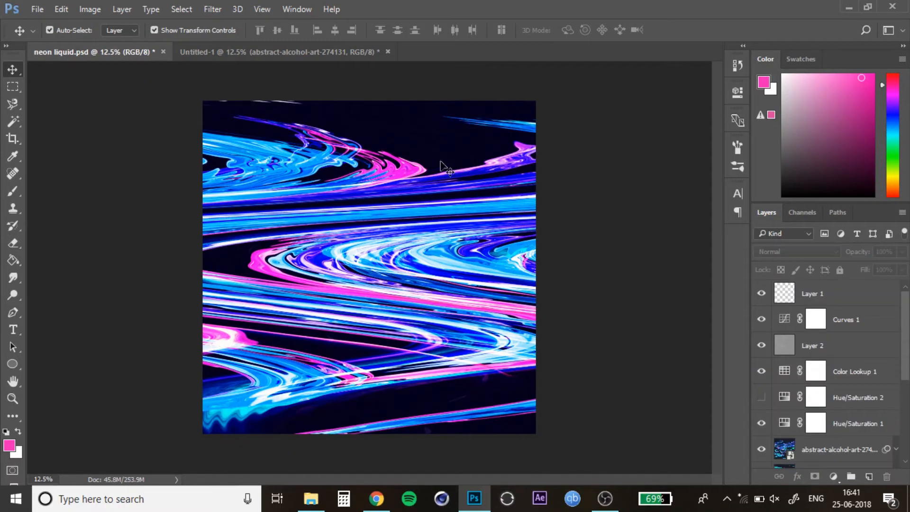
click(266, 51)
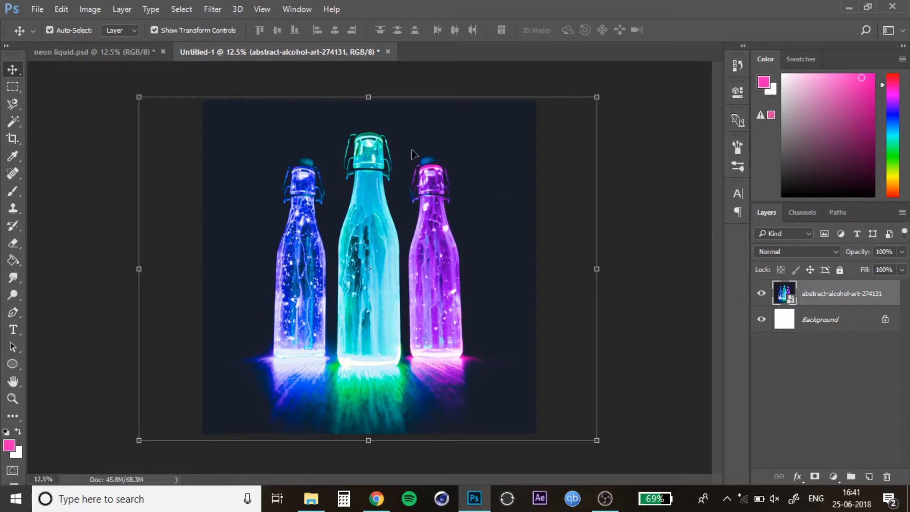
click(657, 104)
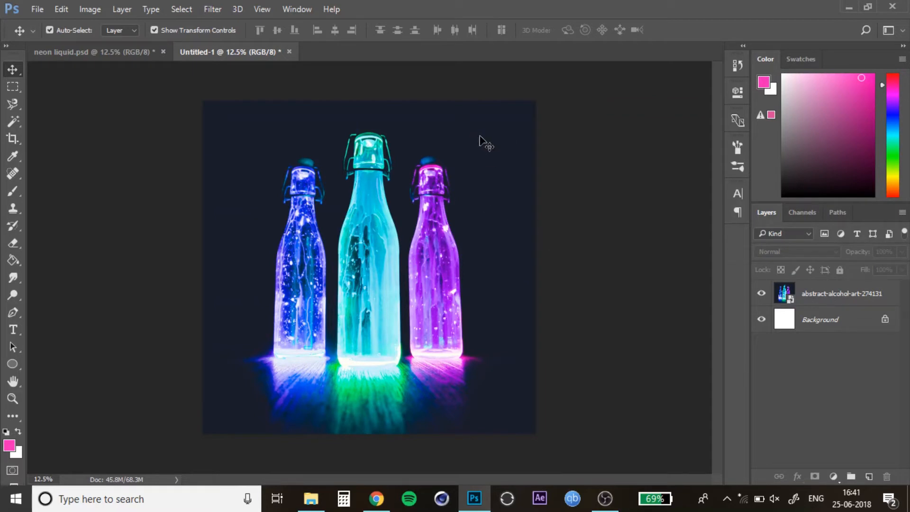
Step: Add a Curves adjustment above the photo layer and pull the lower curve point down to darken the shadows
click(817, 293)
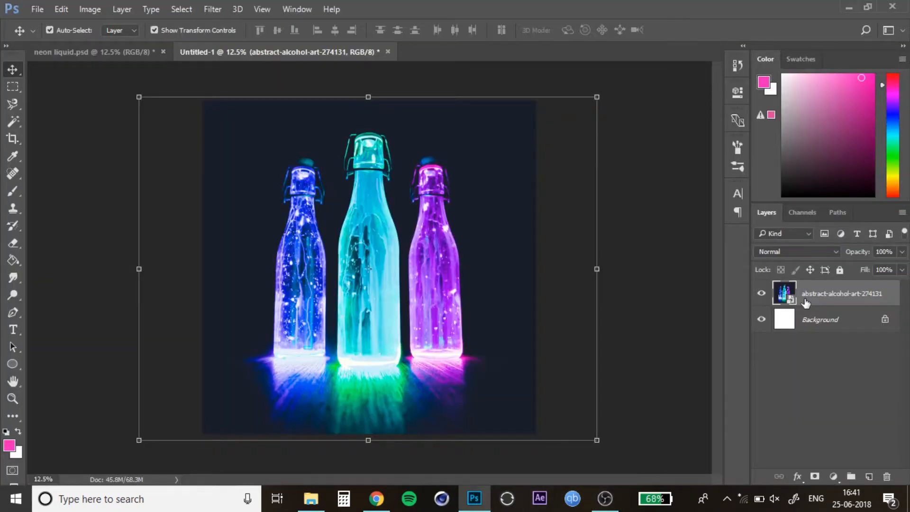
click(833, 477)
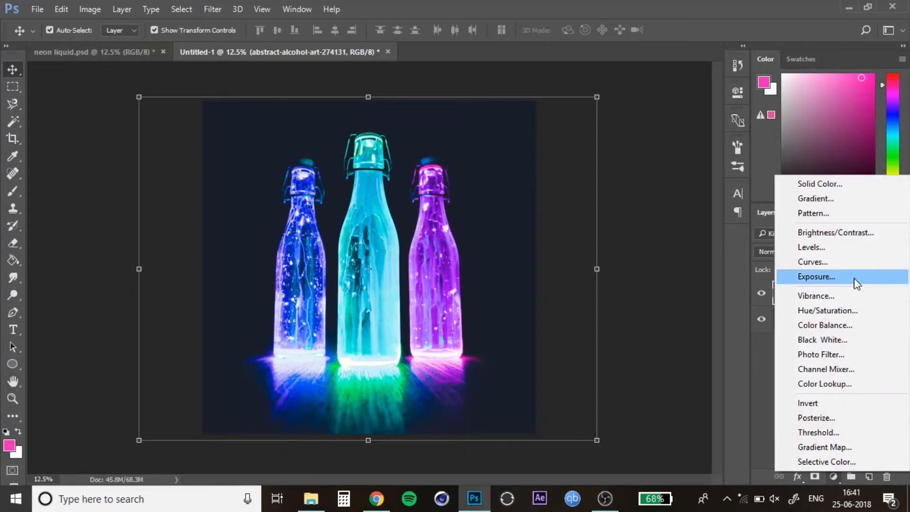
click(846, 262)
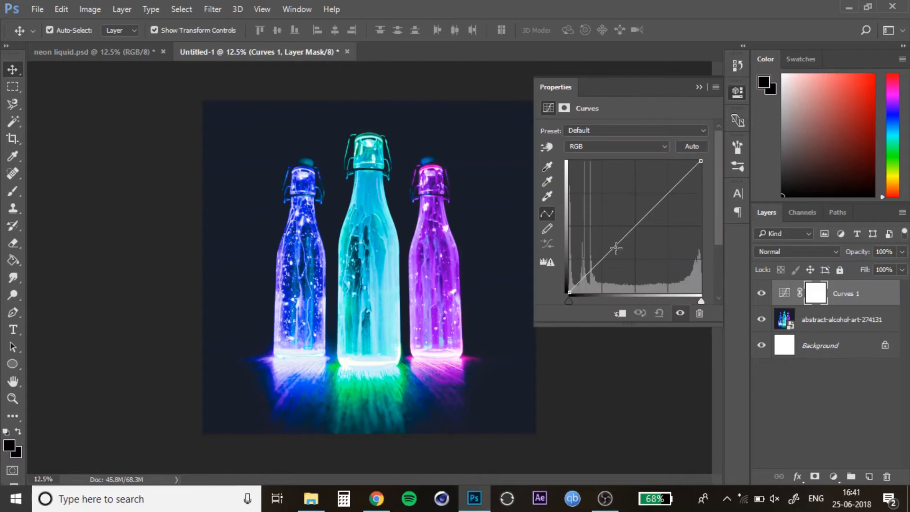
click(598, 255)
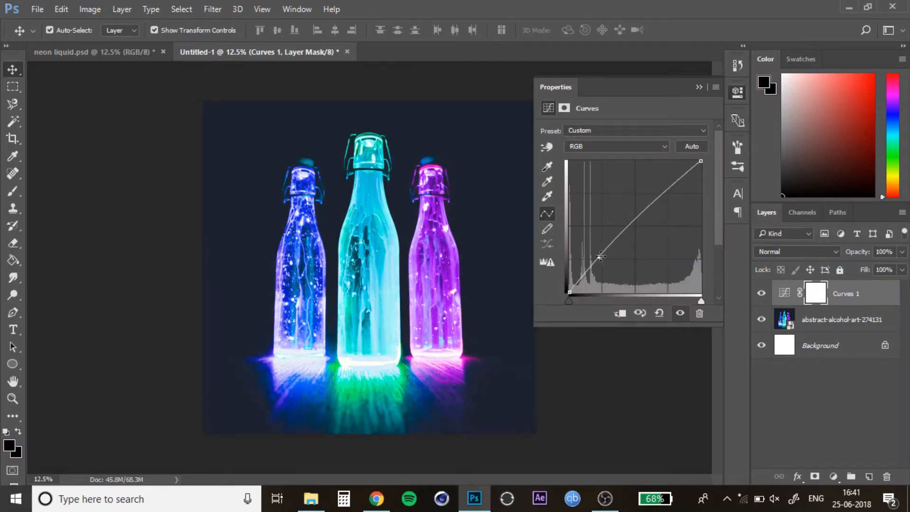
drag(600, 256, 602, 280)
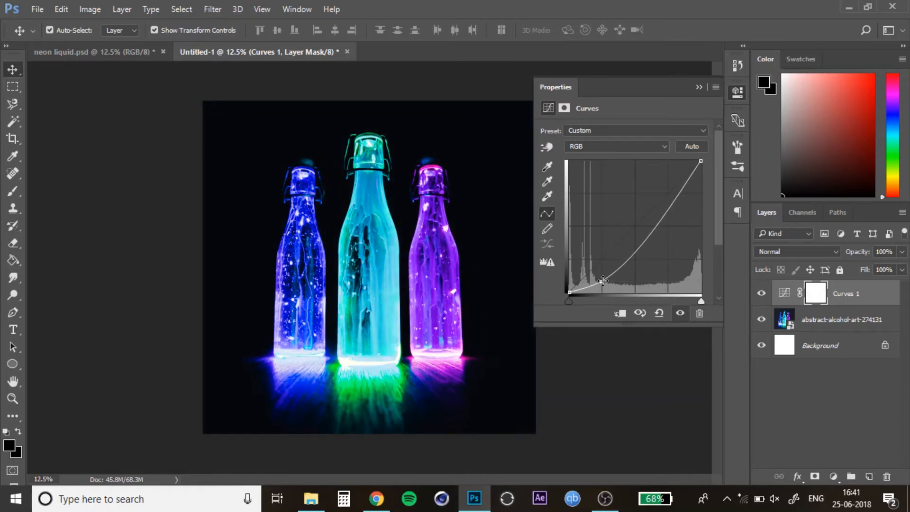
click(696, 88)
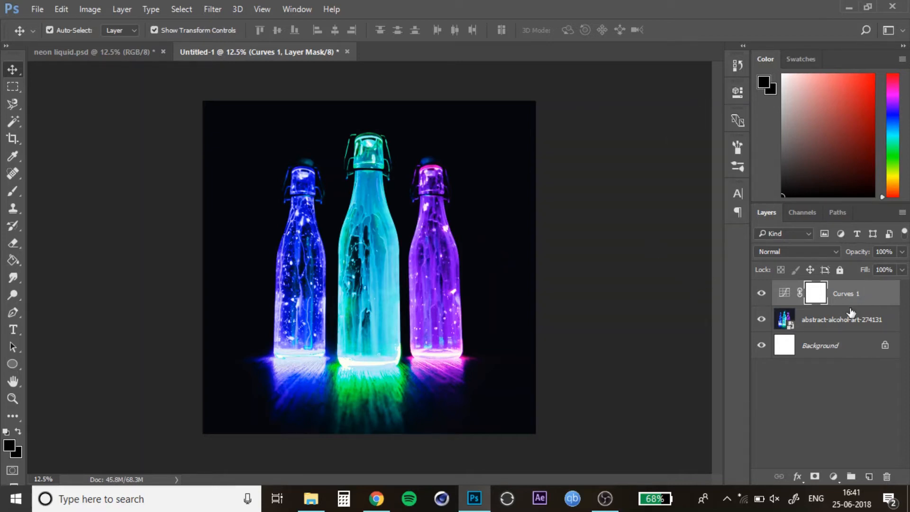
Step: Duplicate the photo layer and open the Liquify filter on the copy
click(821, 328)
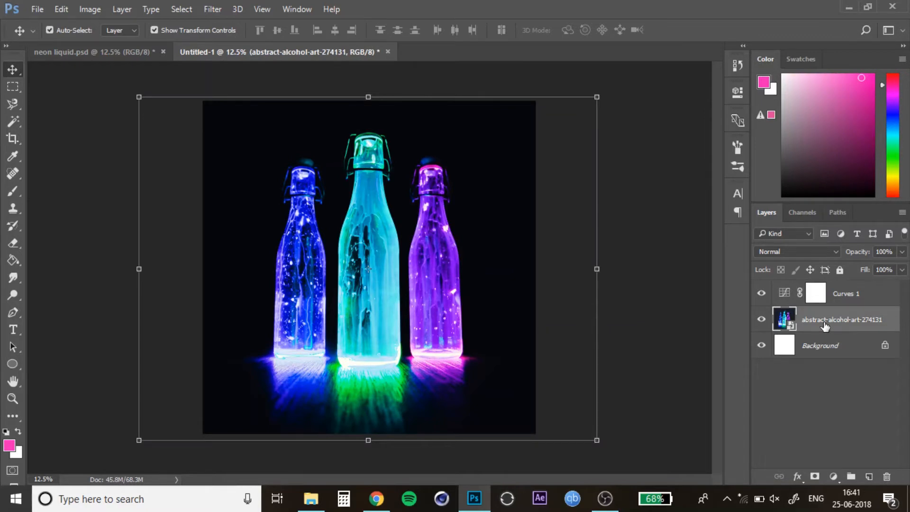
key(ctrl+j)
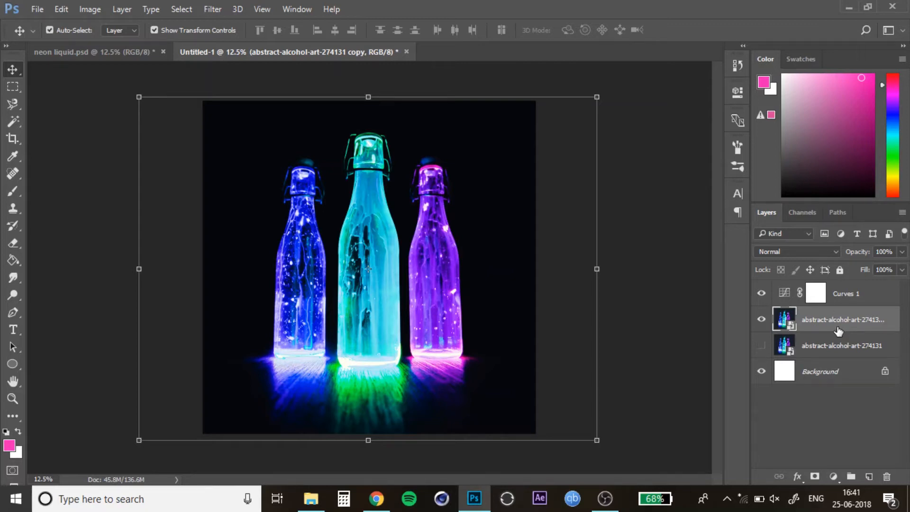
click(208, 5)
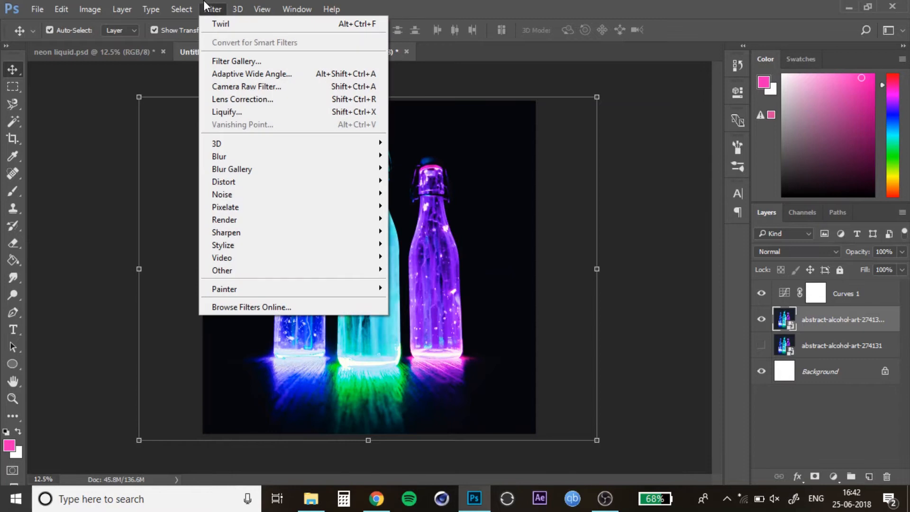
click(268, 112)
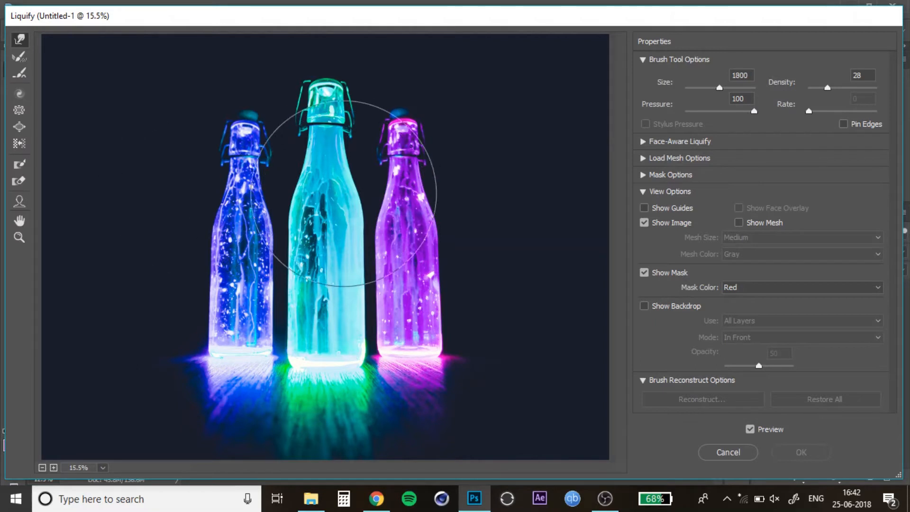
Step: Push the bottles into flowing liquid shapes with large Forward Warp strokes at brush size 1800
key(bracketright)
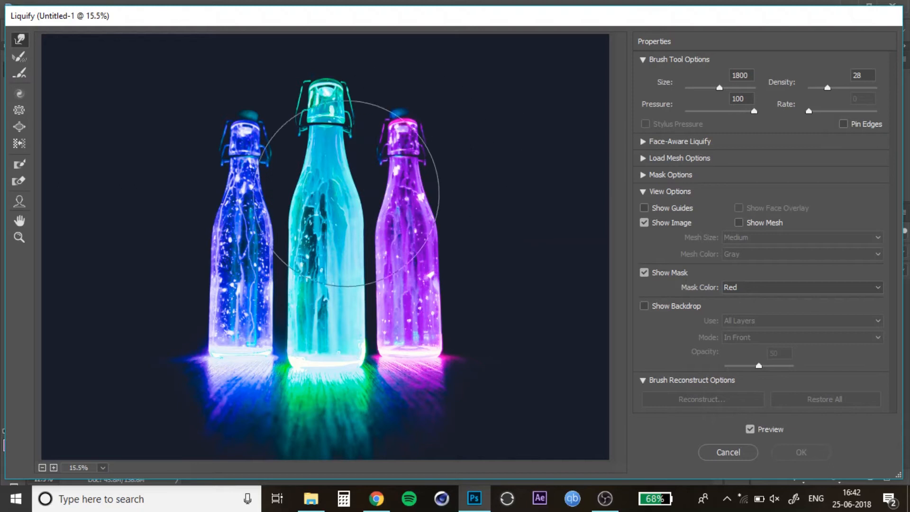
mouse_move(356, 266)
mouse_down()
mouse_move(266, 206)
mouse_move(279, 266)
mouse_move(276, 350)
mouse_move(410, 298)
mouse_move(337, 357)
mouse_move(405, 378)
mouse_move(334, 332)
mouse_move(178, 285)
mouse_move(379, 158)
mouse_move(311, 147)
mouse_move(377, 191)
mouse_move(361, 107)
mouse_move(335, 140)
mouse_move(340, 116)
mouse_move(286, 131)
mouse_move(215, 124)
mouse_move(205, 133)
mouse_move(226, 158)
mouse_move(177, 155)
mouse_move(274, 139)
mouse_move(221, 136)
mouse_move(432, 245)
mouse_move(451, 186)
mouse_move(415, 163)
mouse_up()
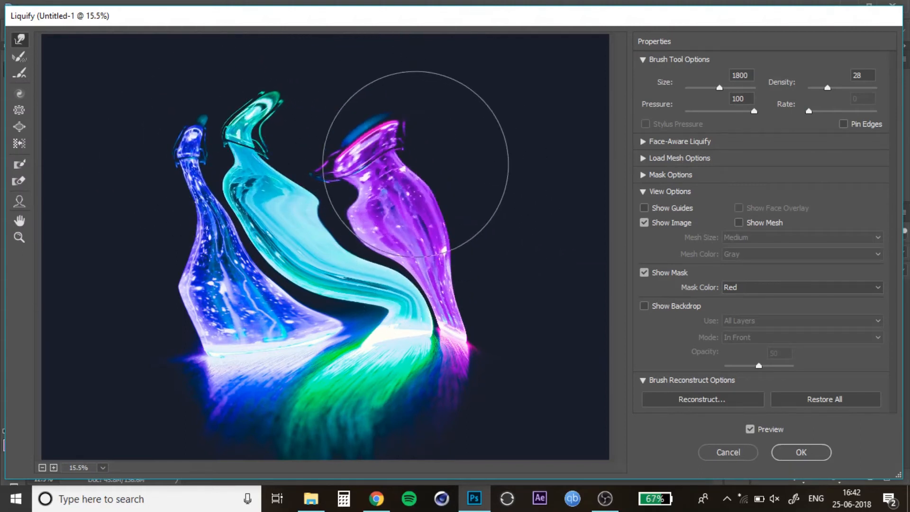
drag(192, 330, 265, 327)
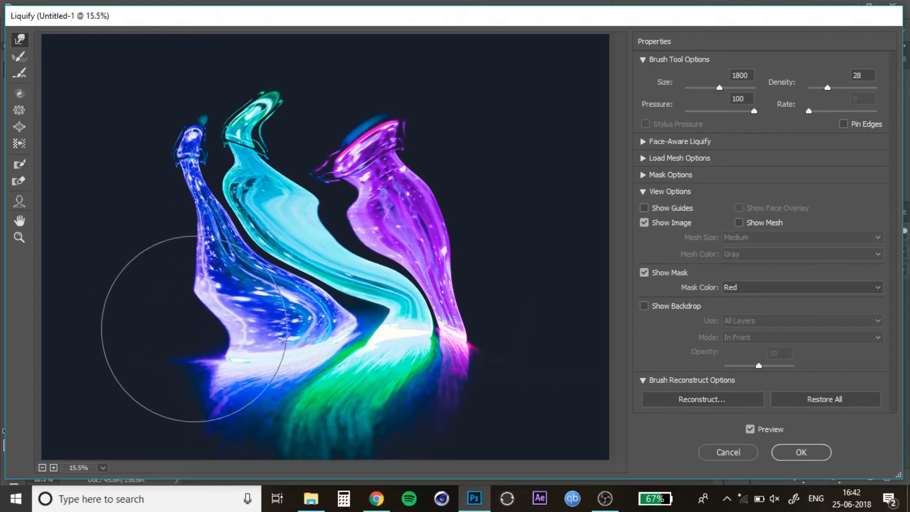
mouse_move(191, 346)
mouse_down()
mouse_move(292, 346)
mouse_move(223, 336)
mouse_move(189, 316)
mouse_move(277, 283)
mouse_move(285, 256)
mouse_move(181, 285)
mouse_move(186, 299)
mouse_move(315, 298)
mouse_move(294, 341)
mouse_move(269, 345)
mouse_move(333, 296)
mouse_move(330, 255)
mouse_move(262, 182)
mouse_move(336, 279)
mouse_move(355, 272)
mouse_move(380, 227)
mouse_move(316, 221)
mouse_move(314, 155)
mouse_move(141, 152)
mouse_move(185, 221)
mouse_move(353, 220)
mouse_move(390, 410)
mouse_move(453, 356)
mouse_up()
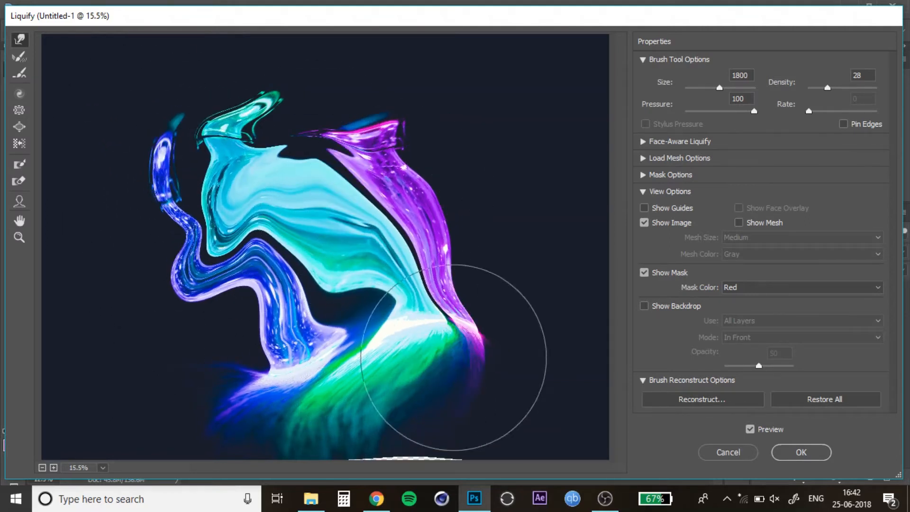
drag(326, 368, 360, 351)
Step: Reduce the warp brush to 500 and push the tops of the shapes upward
key(bracketleft)
key(bracketleft)
key(bracketleft)
key(bracketleft)
key(bracketleft)
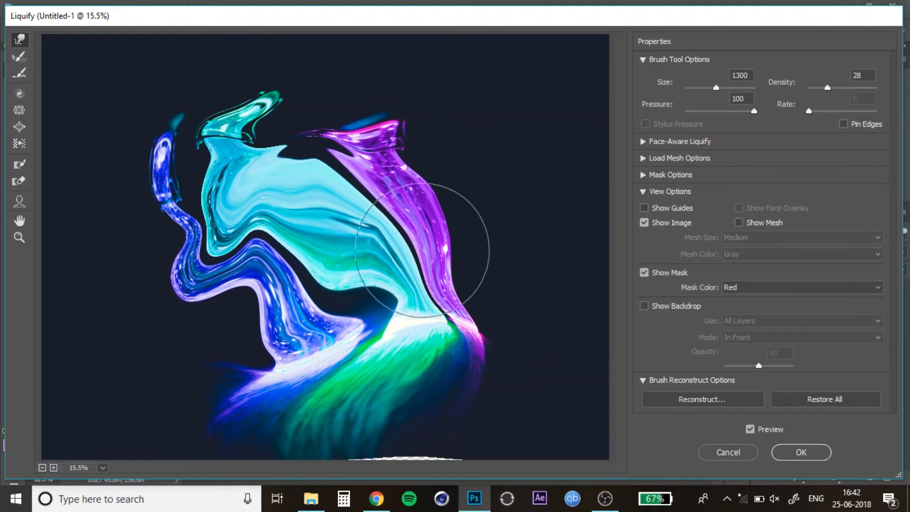
key(bracketleft)
key(bracketleft)
key(bracketleft)
key(bracketleft)
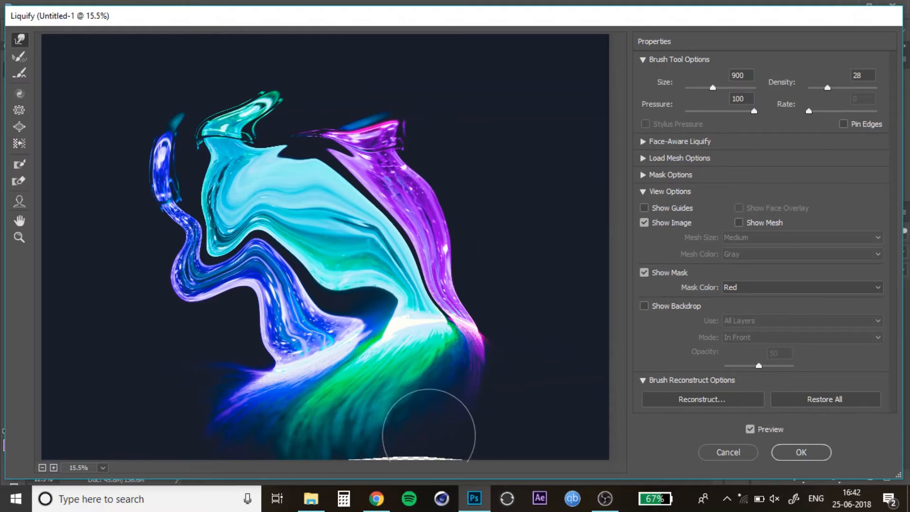
key(bracketleft)
key(bracketleft)
key(bracketleft)
key(bracketleft)
mouse_move(346, 199)
mouse_down()
mouse_move(359, 158)
mouse_move(361, 126)
mouse_up()
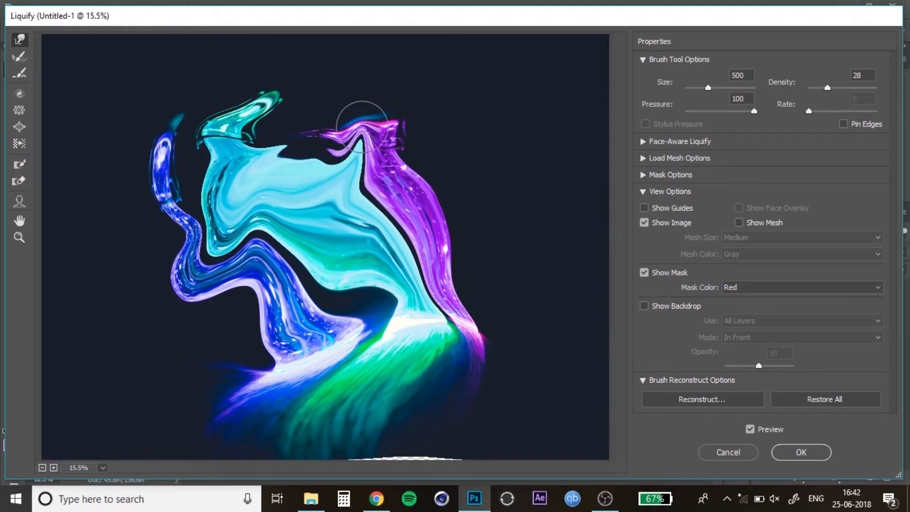
mouse_move(354, 273)
mouse_down()
mouse_move(356, 187)
mouse_move(340, 167)
mouse_up()
Step: Enlarge the warp brush to 800 and warp the shapes further into swirling curves across the image
key(bracketright)
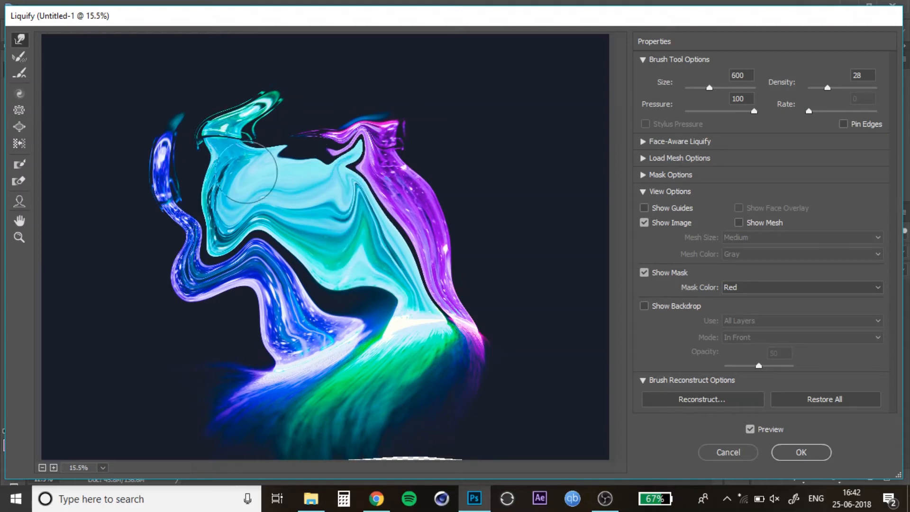
key(bracketright)
key(bracketright)
mouse_move(253, 177)
mouse_down()
mouse_move(275, 134)
mouse_move(275, 107)
mouse_up()
mouse_move(359, 206)
mouse_down()
mouse_move(357, 141)
mouse_move(339, 137)
mouse_up()
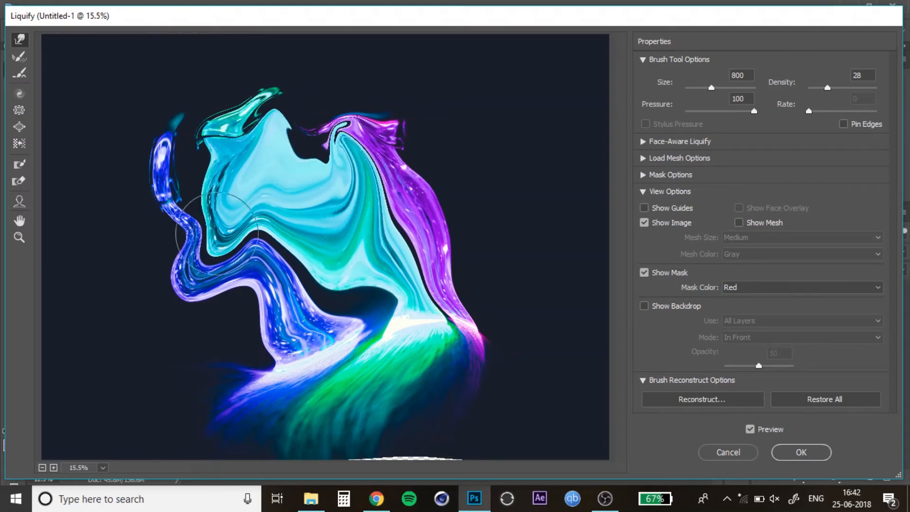
drag(212, 212, 135, 152)
drag(206, 148, 169, 166)
drag(217, 244, 172, 294)
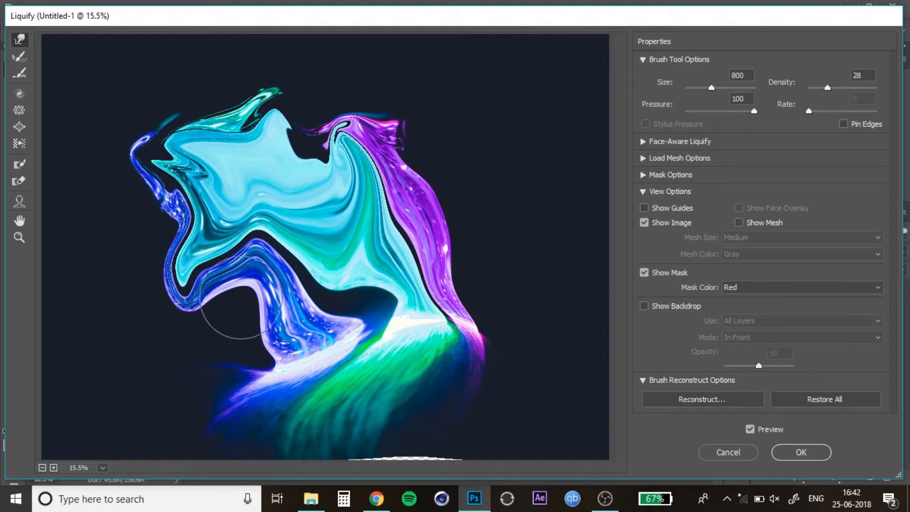
drag(252, 280, 315, 201)
drag(265, 217, 230, 151)
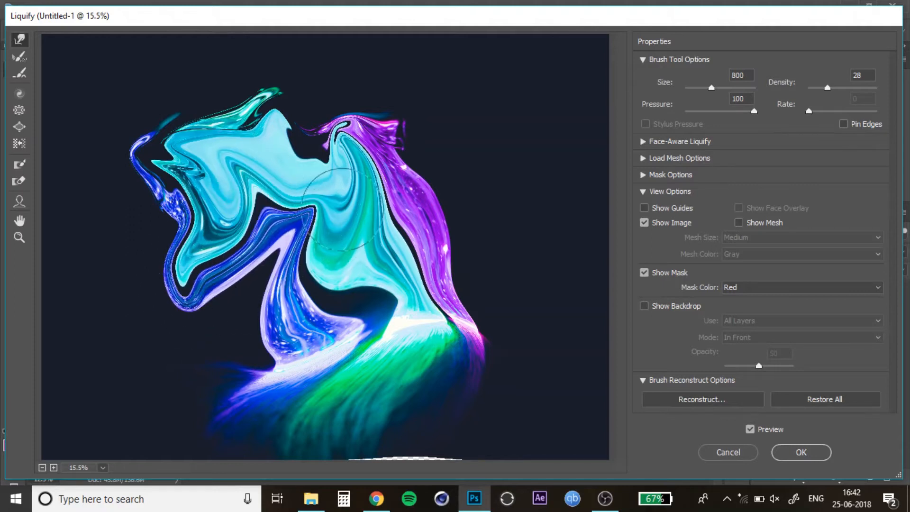
drag(341, 209, 351, 195)
drag(372, 365, 425, 335)
mouse_move(344, 415)
mouse_down()
mouse_move(309, 391)
mouse_move(285, 320)
mouse_up()
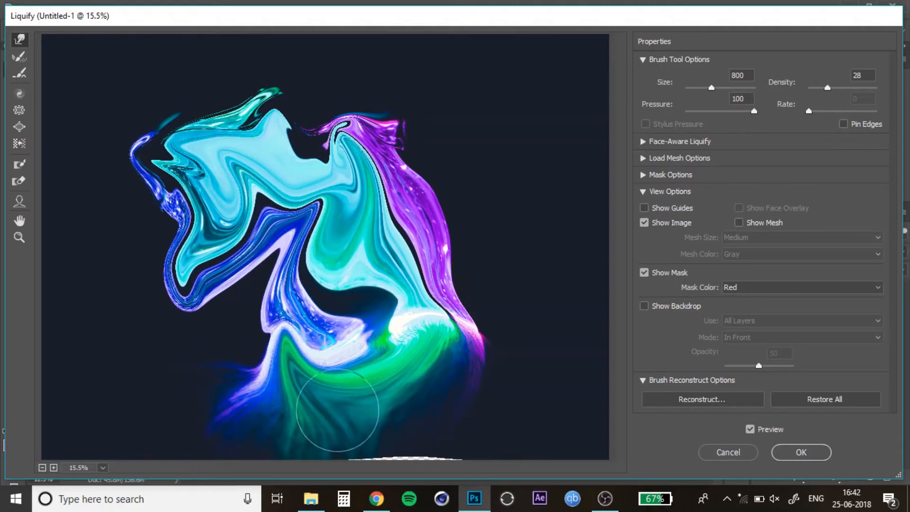
drag(297, 411, 209, 327)
mouse_move(323, 315)
mouse_down()
mouse_move(232, 324)
mouse_move(176, 294)
mouse_up()
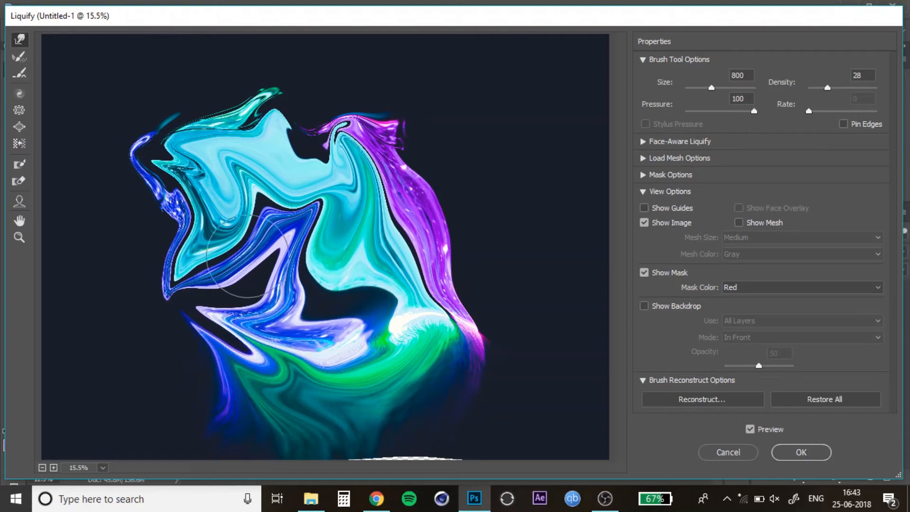
Step: Enlarge the warp brush to 1400, warp the central shapes more, and undo the last stroke
key(bracketright)
key(bracketright)
key(bracketright)
key(bracketright)
key(bracketright)
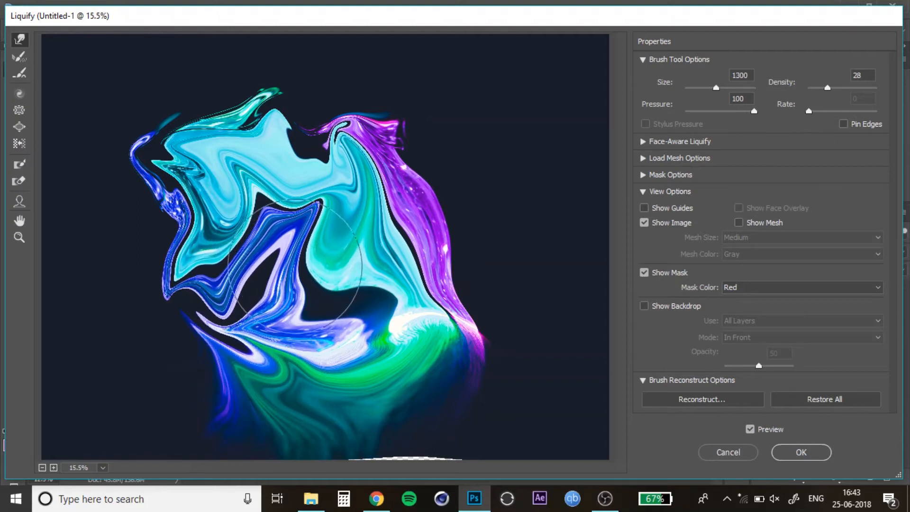
key(bracketright)
drag(293, 267, 226, 308)
drag(242, 213, 227, 240)
mouse_move(384, 226)
mouse_down()
mouse_move(392, 159)
mouse_move(328, 145)
mouse_move(307, 153)
mouse_up()
drag(319, 205, 338, 202)
key(ctrl+z)
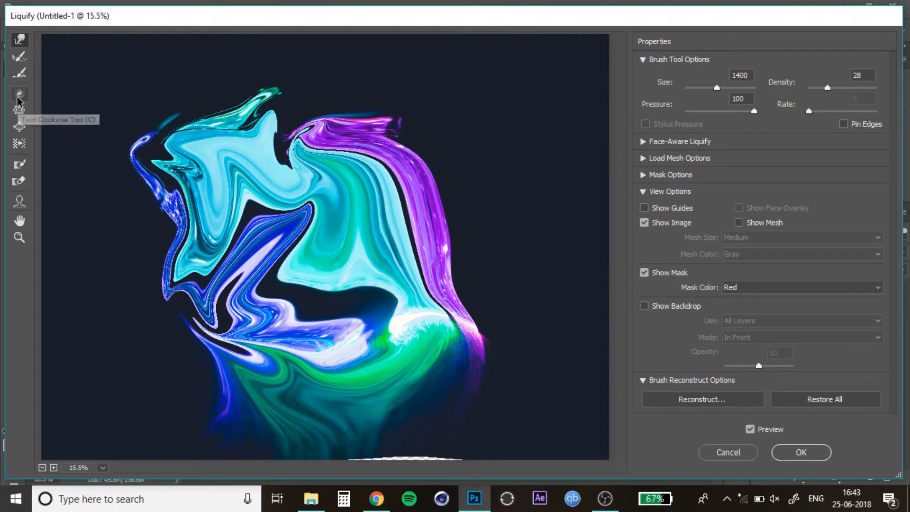
Step: Switch to the Twirl Clockwise tool and twirl the upper-left part of the liquid shape
click(18, 100)
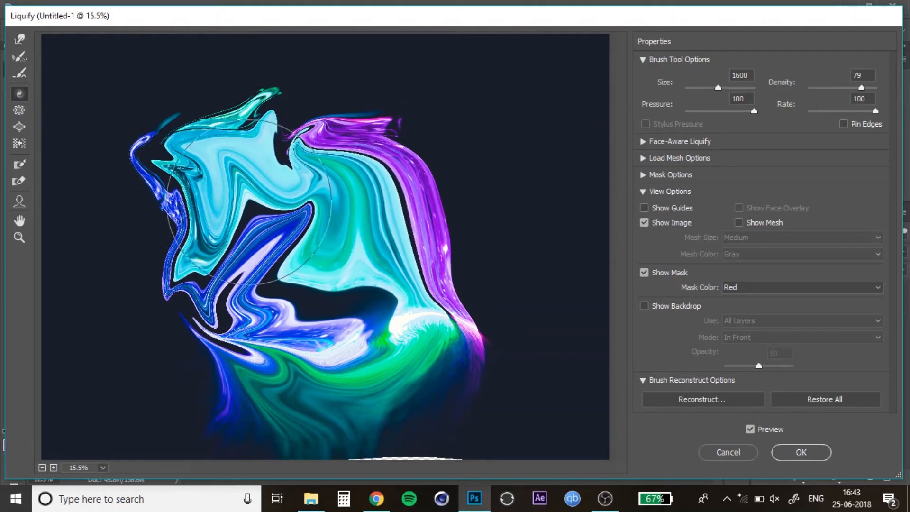
click(248, 203)
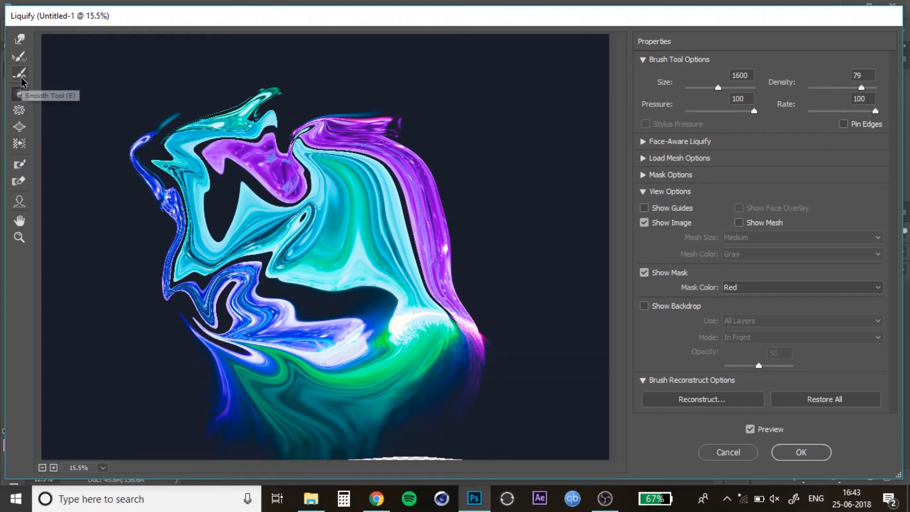
Step: Return to the Forward Warp tool at brush size 1200 and warp the upper central shapes upward
click(19, 127)
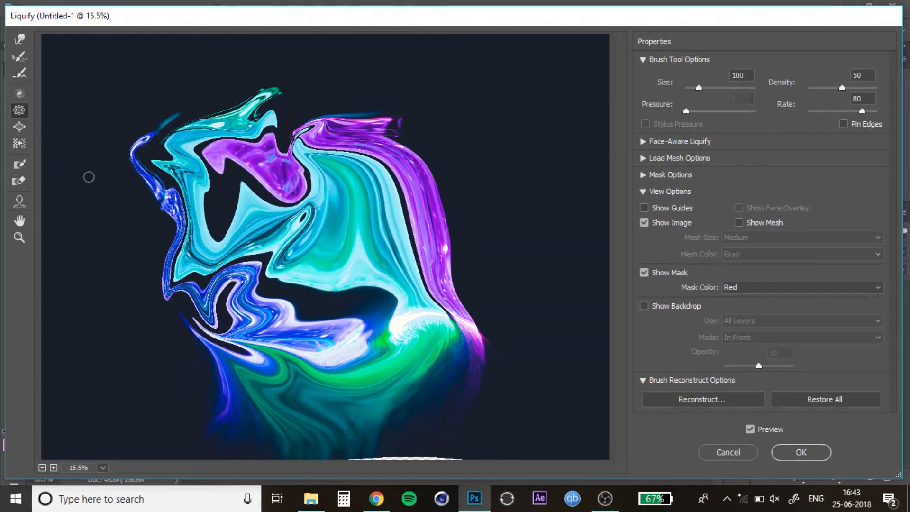
key(bracketright)
key(bracketright)
key(bracketright)
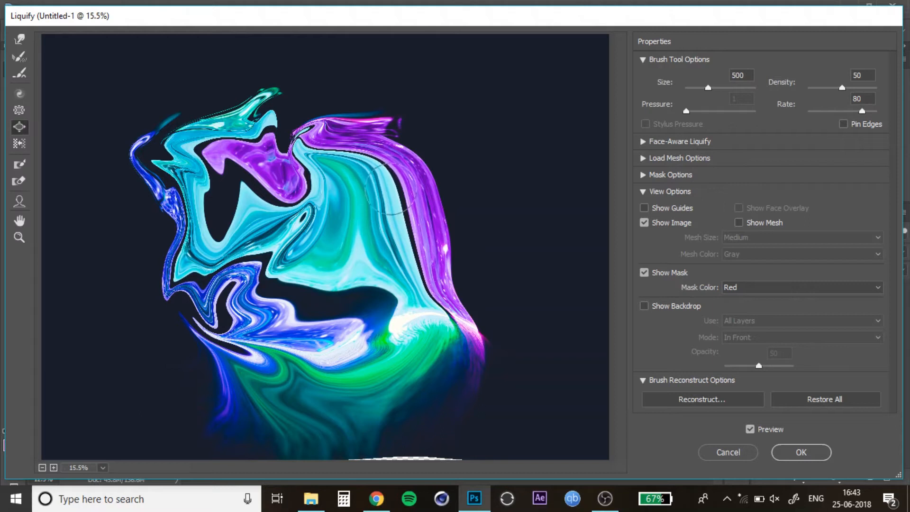
click(22, 41)
key(bracketright)
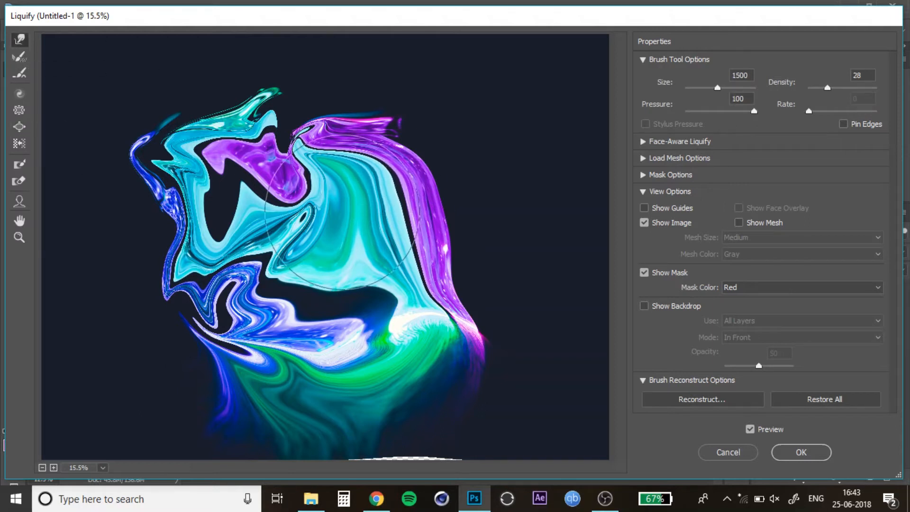
key(bracketleft)
key(bracketleft)
drag(352, 212, 376, 192)
mouse_move(394, 240)
mouse_down()
mouse_move(342, 248)
mouse_move(391, 169)
mouse_move(319, 137)
mouse_up()
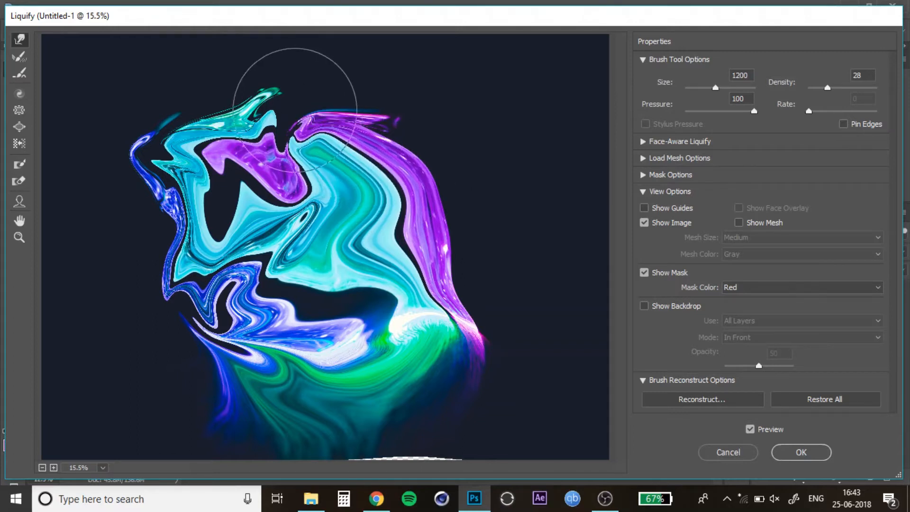
drag(235, 180, 242, 160)
drag(283, 255, 260, 201)
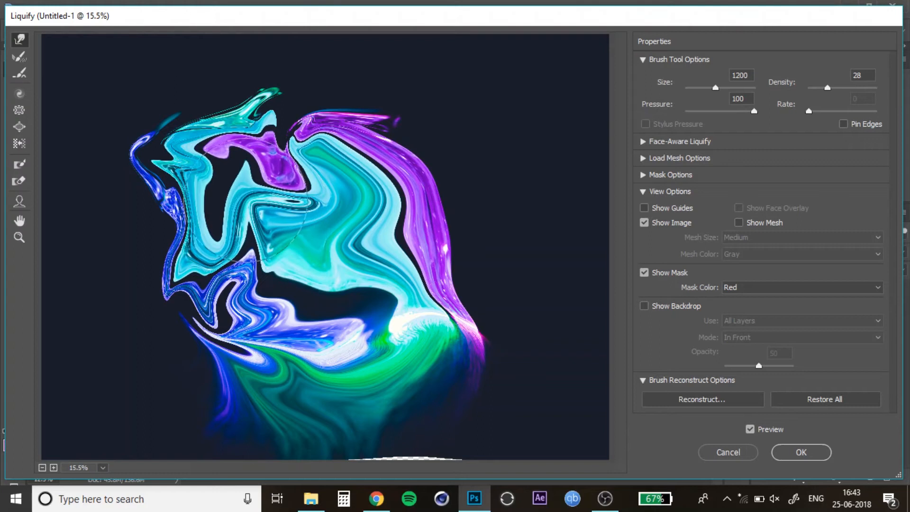
Step: Warp the lower central and right shapes upward and inward, then apply the Liquify changes
mouse_move(311, 369)
mouse_down()
mouse_move(343, 324)
mouse_move(396, 364)
mouse_move(399, 287)
mouse_up()
drag(474, 365, 432, 349)
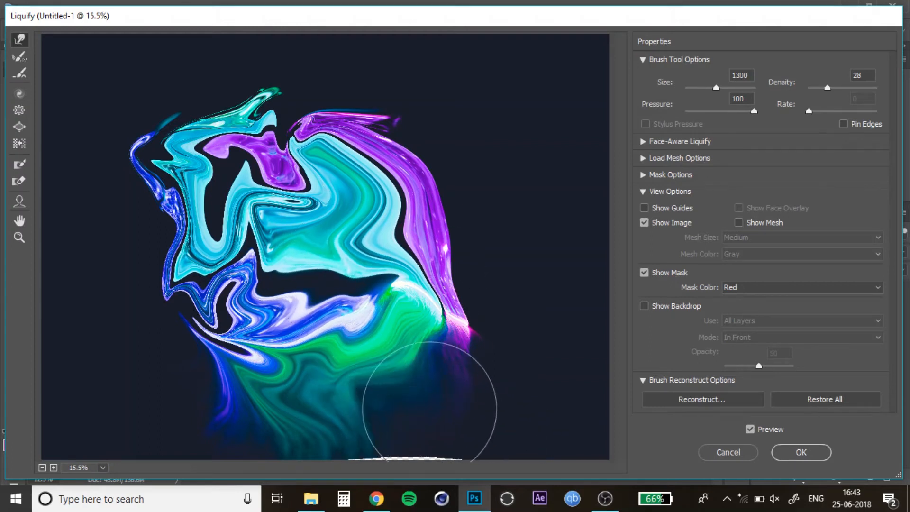
key(bracketright)
key(bracketright)
key(bracketright)
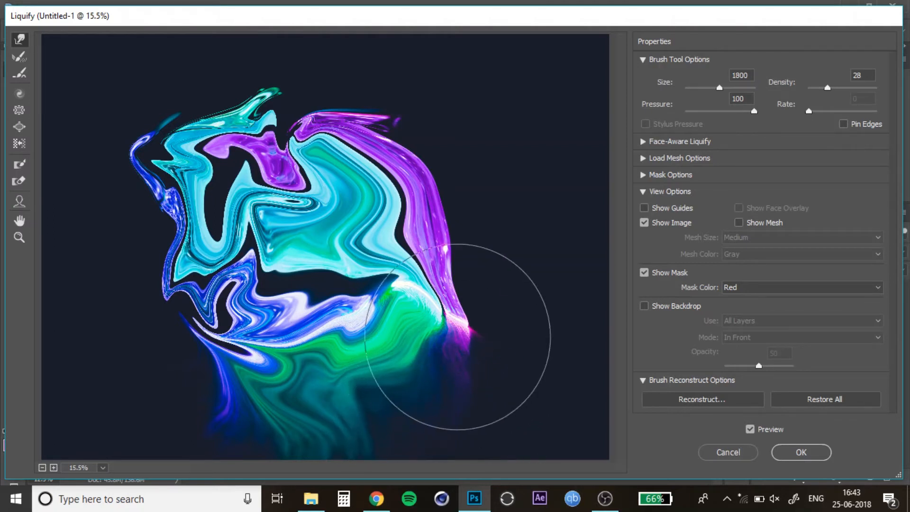
click(806, 452)
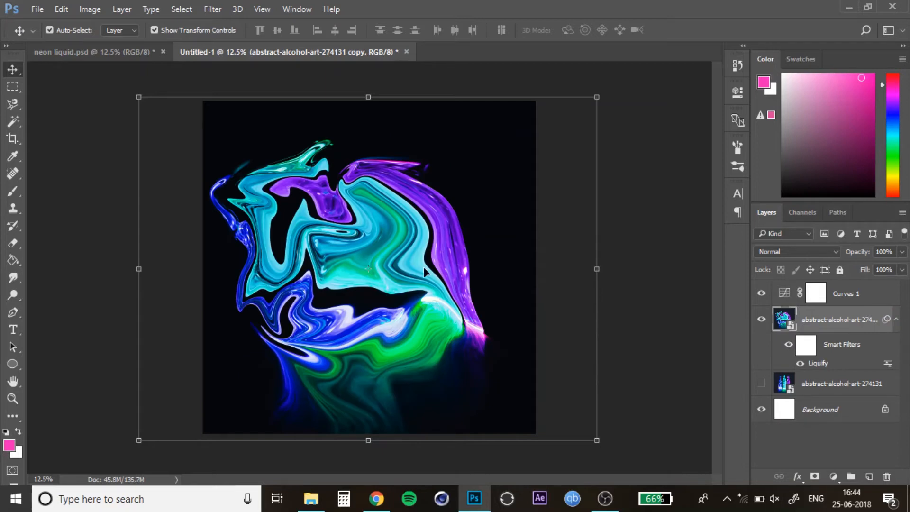
Step: Nudge the liquified layer slightly downward and reselect it in the layers list
drag(432, 234, 422, 251)
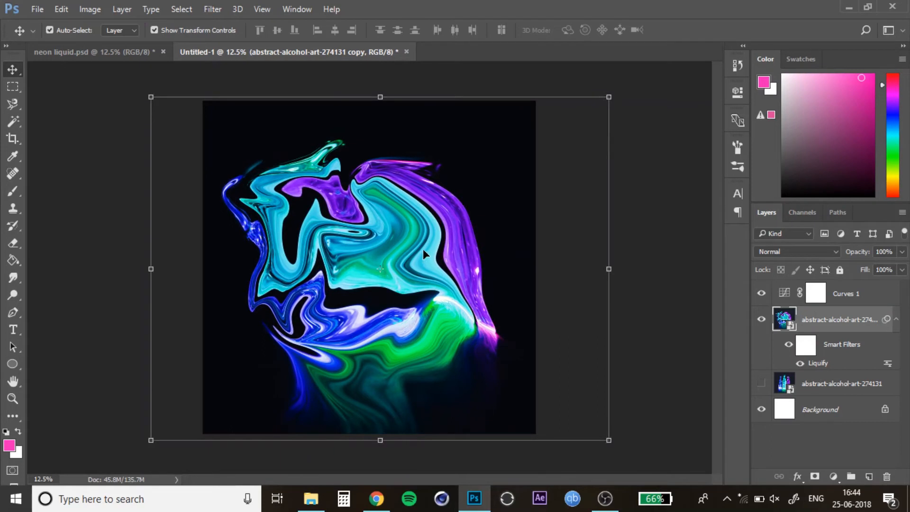
click(673, 127)
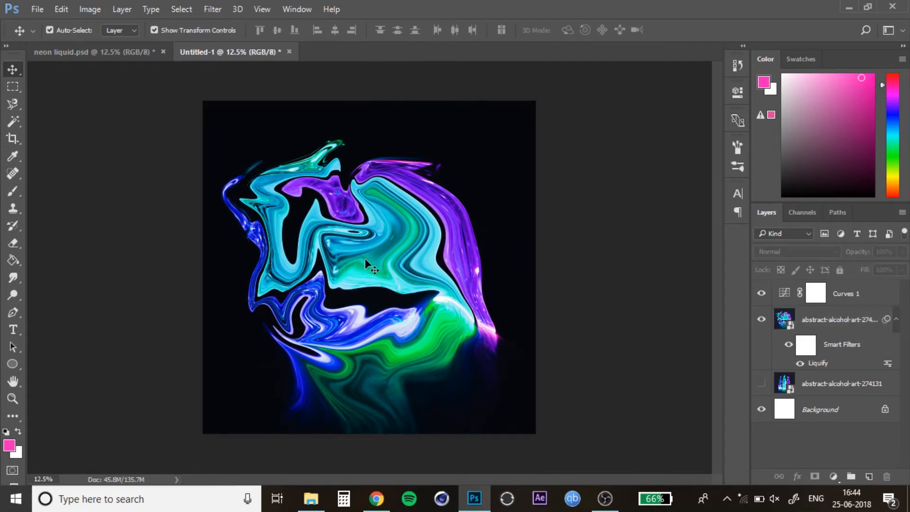
click(848, 304)
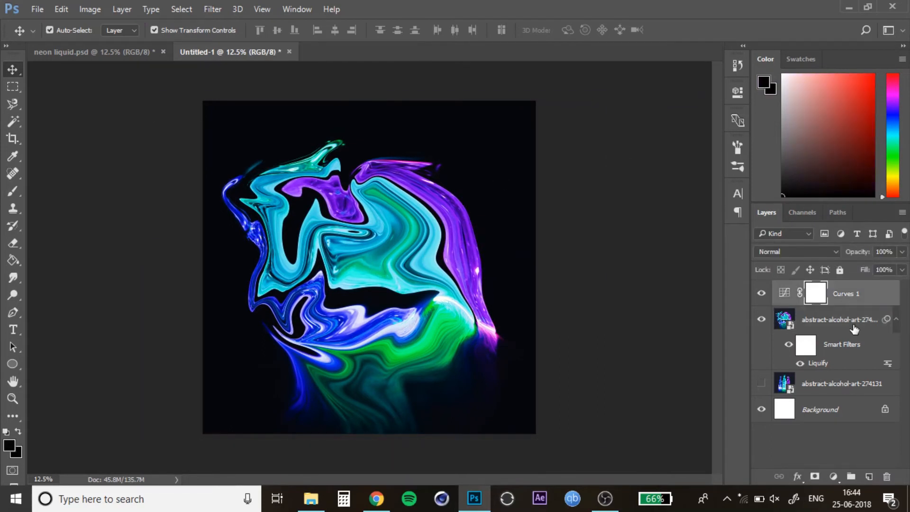
click(799, 324)
Step: Open the Distort Wave filter and set the amplitude to 120 minimum and 152 maximum
click(209, 11)
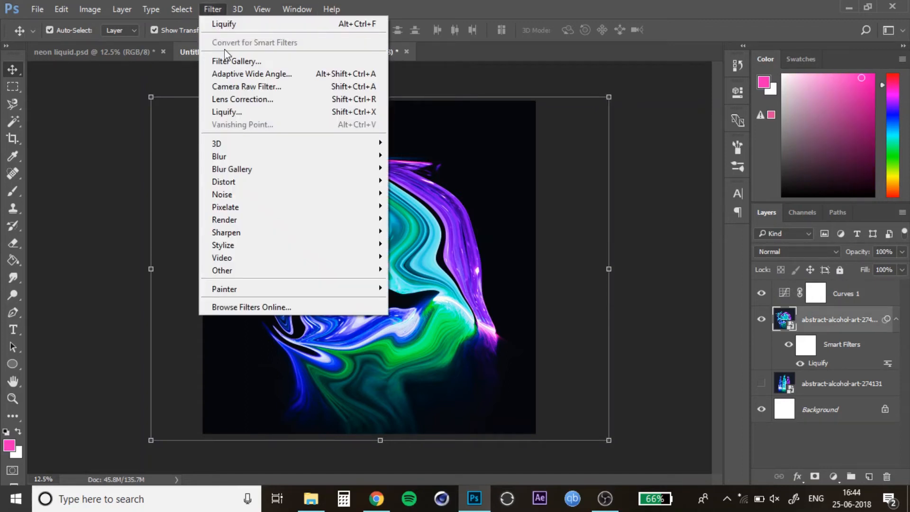
mouse_move(251, 188)
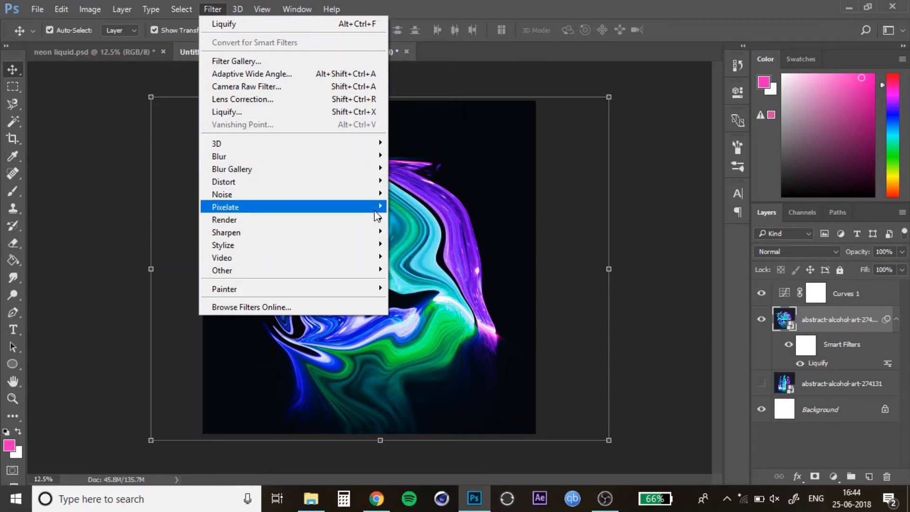
mouse_move(376, 181)
click(436, 266)
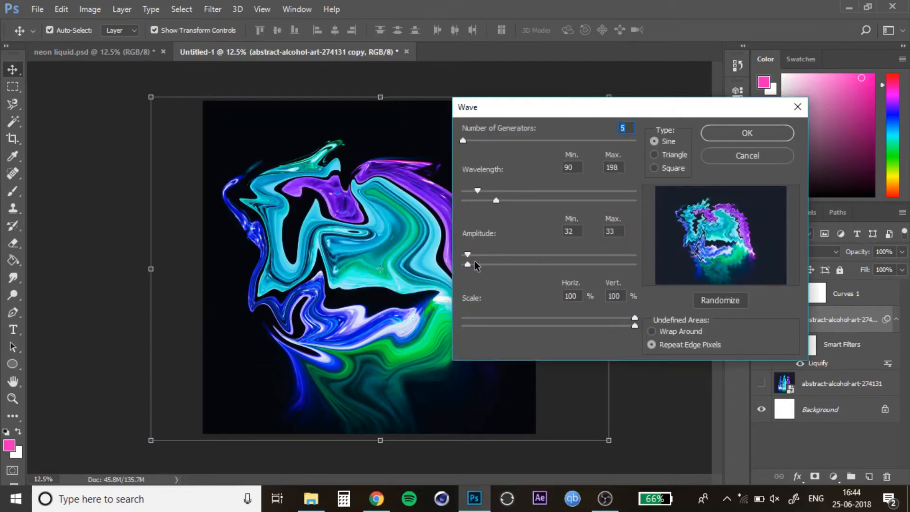
drag(468, 264, 484, 257)
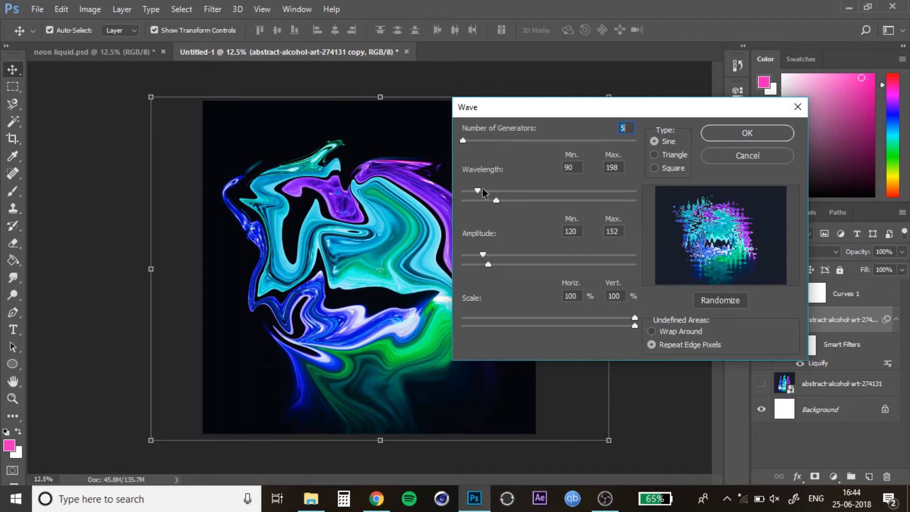
Step: Set the wave's wavelength to 421 minimum and 572 maximum and apply the Wave filter
drag(477, 190, 563, 209)
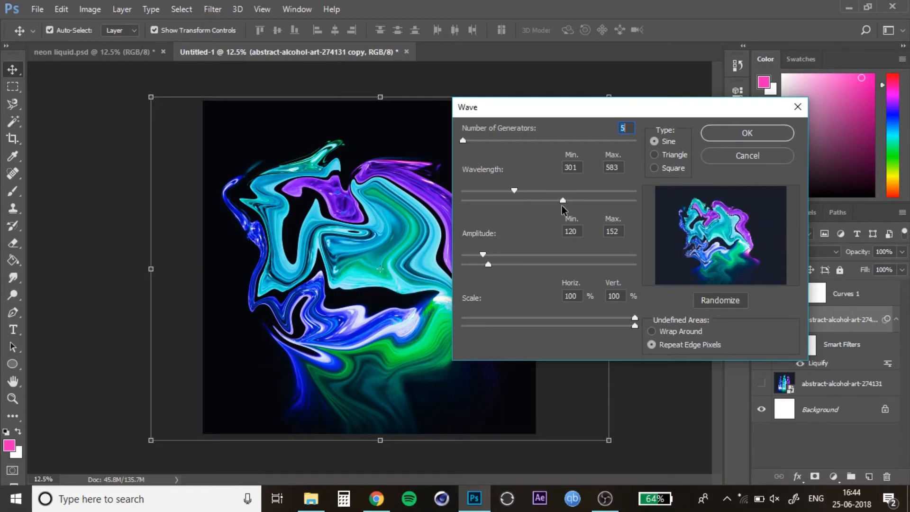
drag(514, 191, 536, 199)
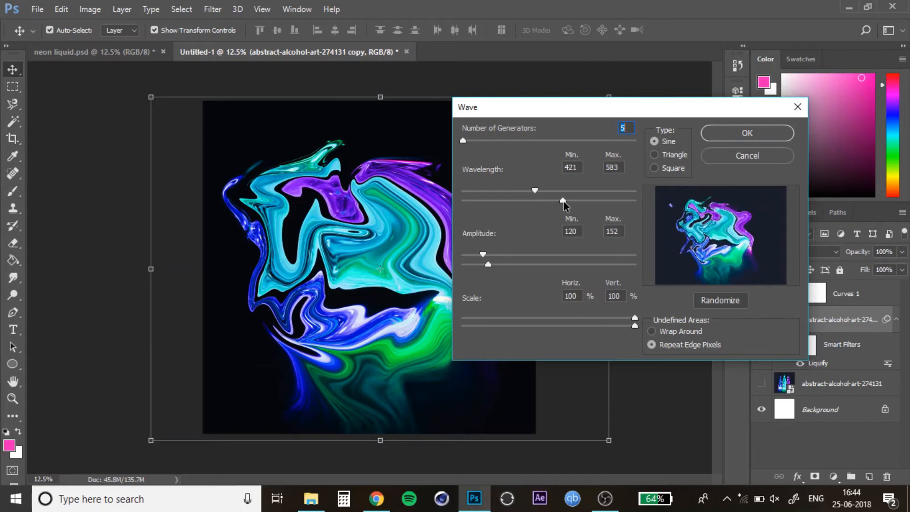
drag(563, 202, 561, 205)
drag(628, 114, 604, 107)
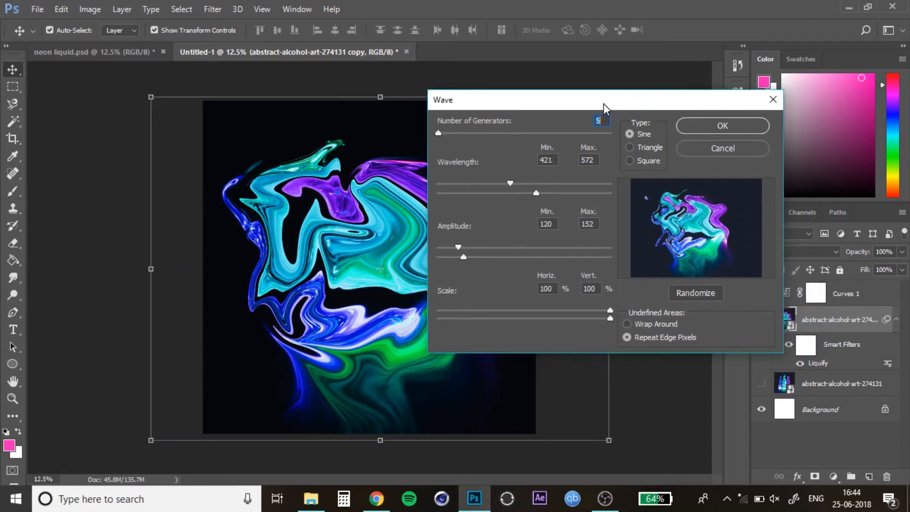
click(702, 124)
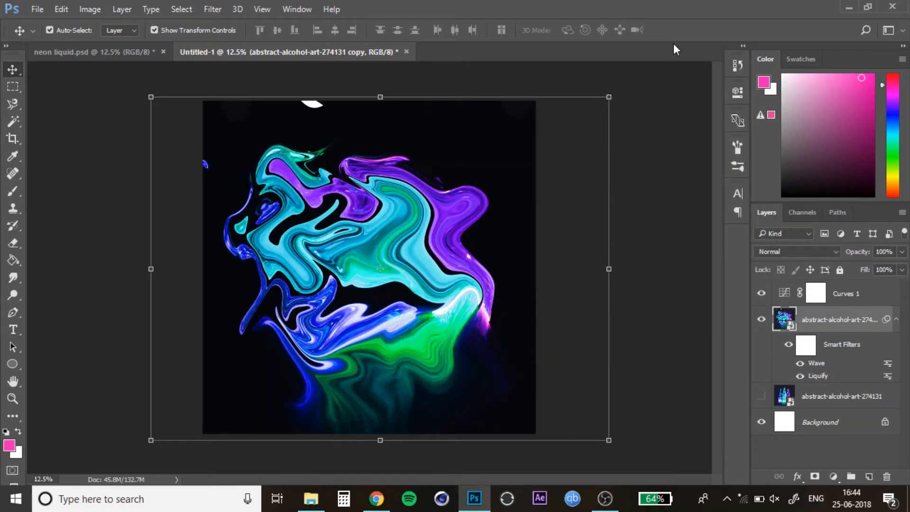
click(225, 10)
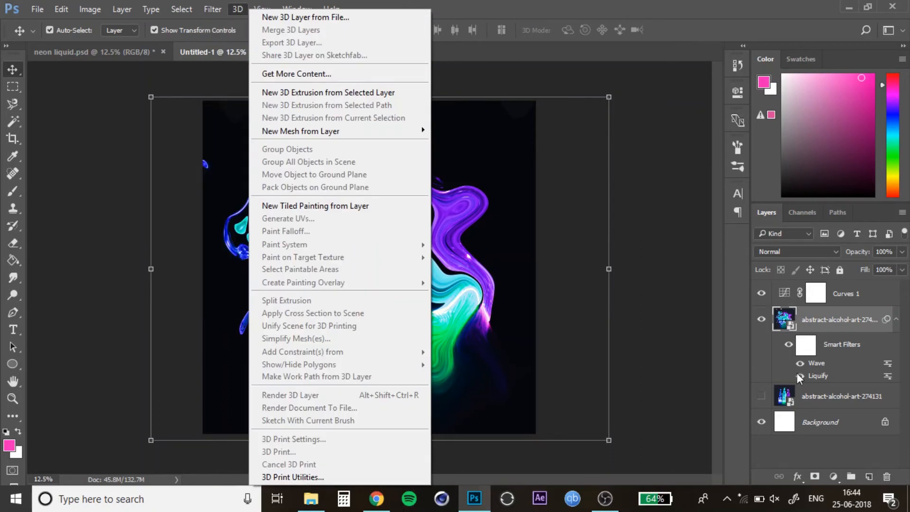
click(684, 343)
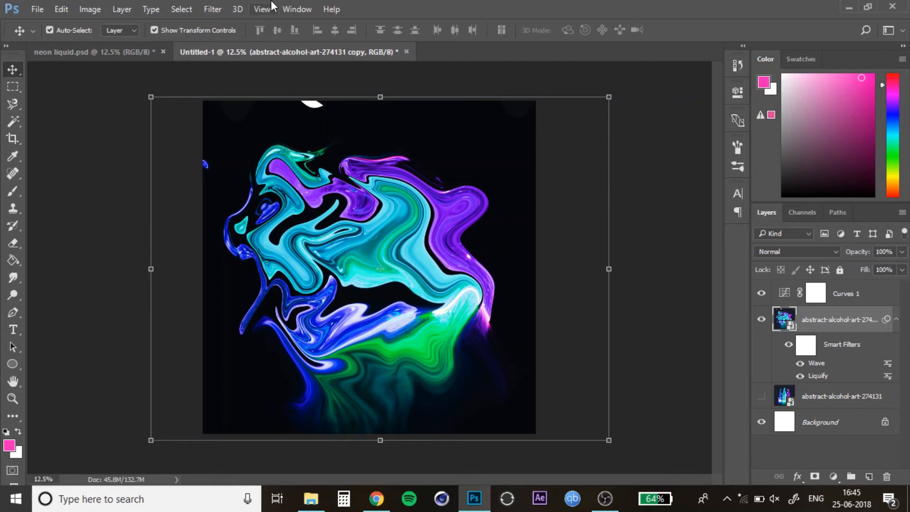
Step: Apply a Distort Twirl filter with an angle of 135° to the liquid layer
click(213, 9)
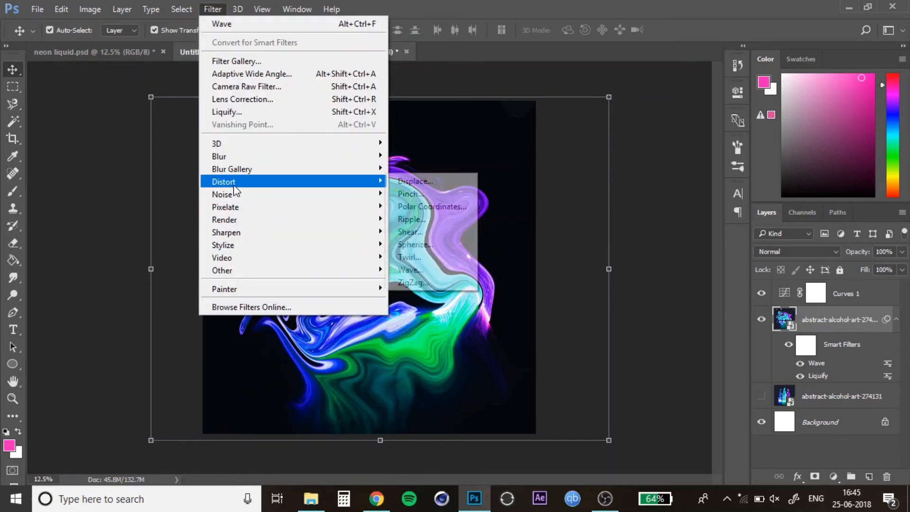
click(433, 256)
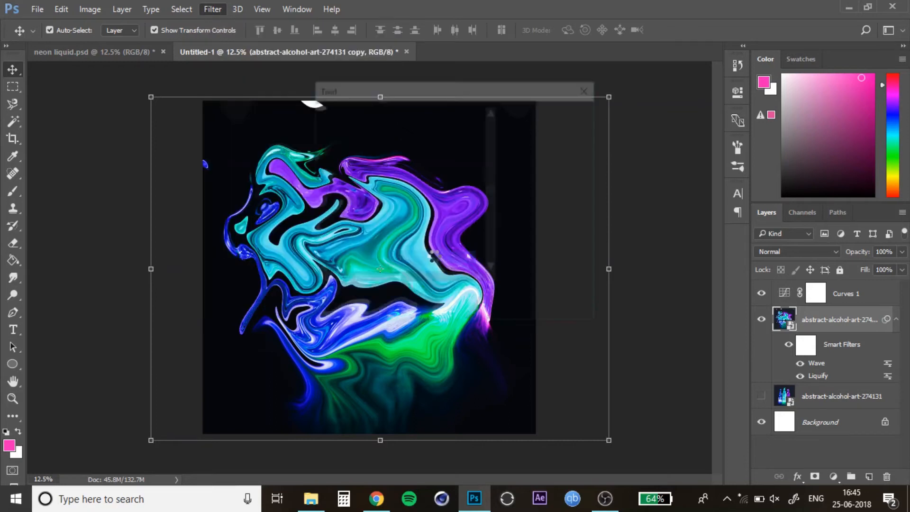
click(375, 280)
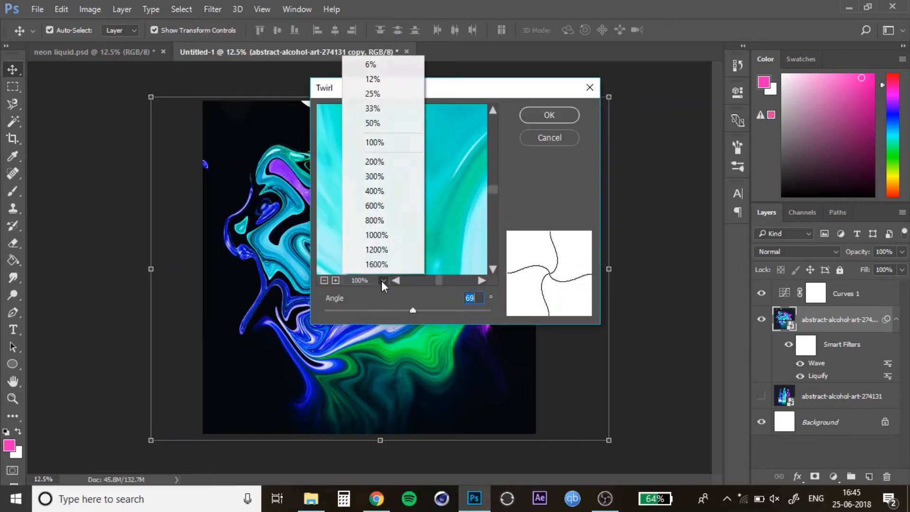
click(375, 66)
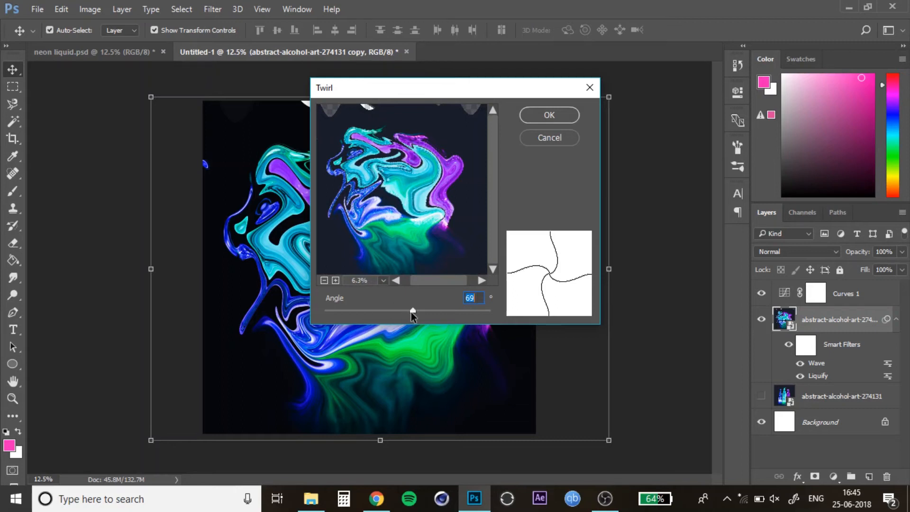
mouse_move(411, 312)
mouse_down()
mouse_move(348, 313)
mouse_move(450, 312)
mouse_move(404, 310)
mouse_move(416, 306)
mouse_up()
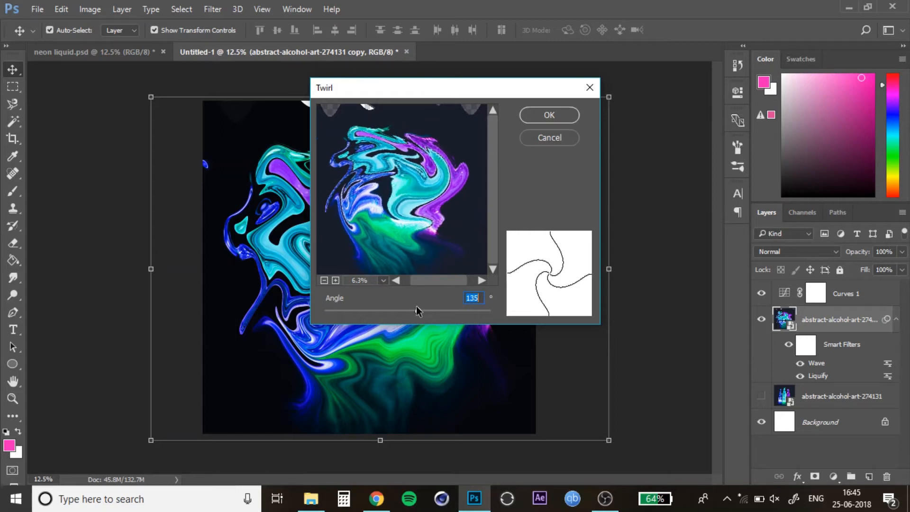
click(537, 118)
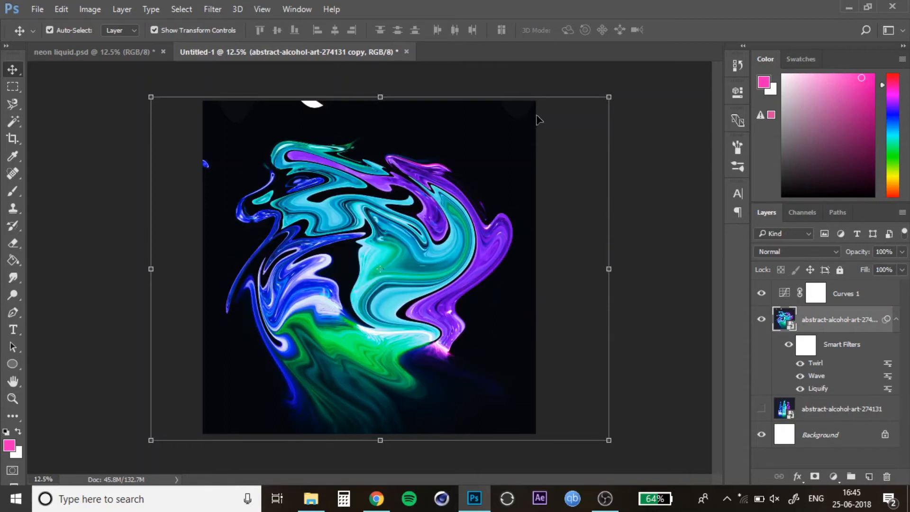
Step: Reselect the liquid layer and open the Distort Shear filter
click(672, 95)
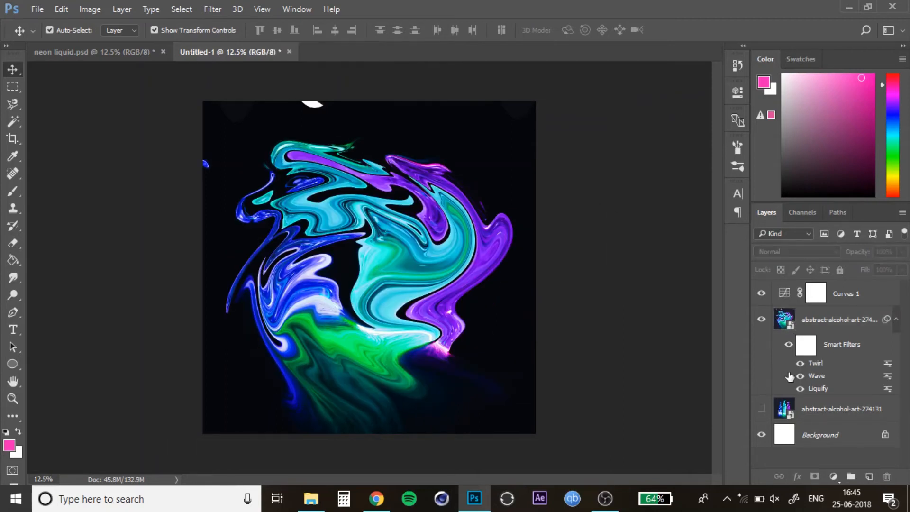
click(817, 364)
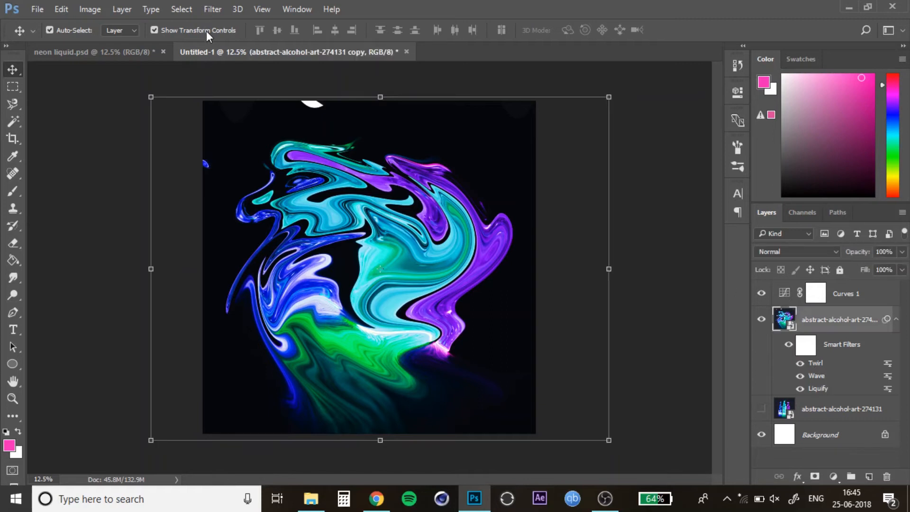
click(212, 13)
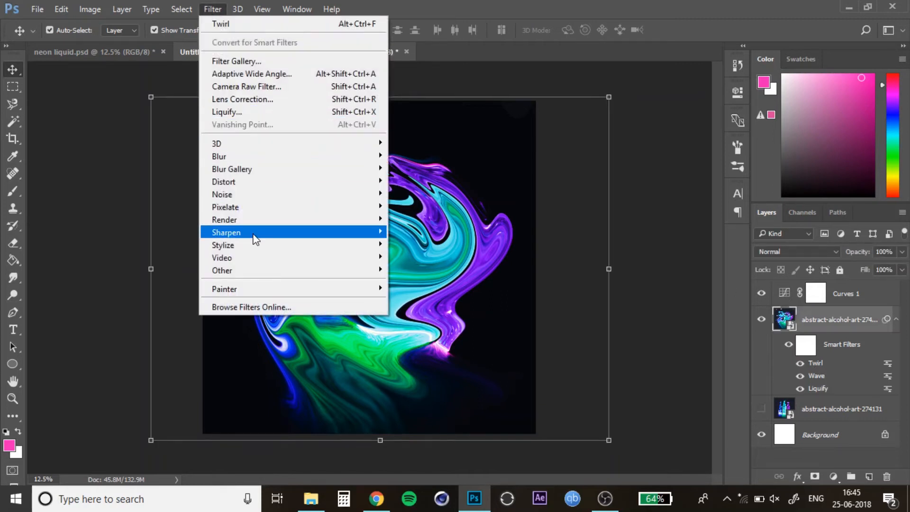
mouse_move(260, 184)
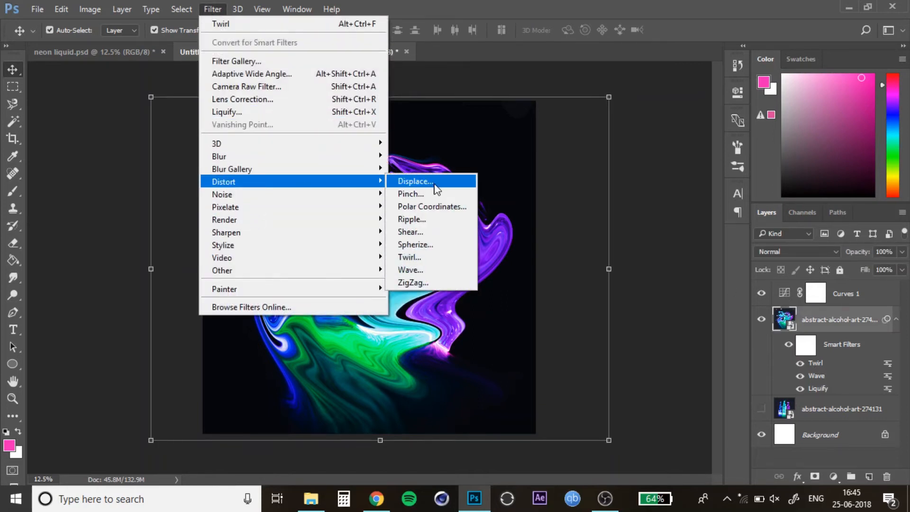
click(452, 231)
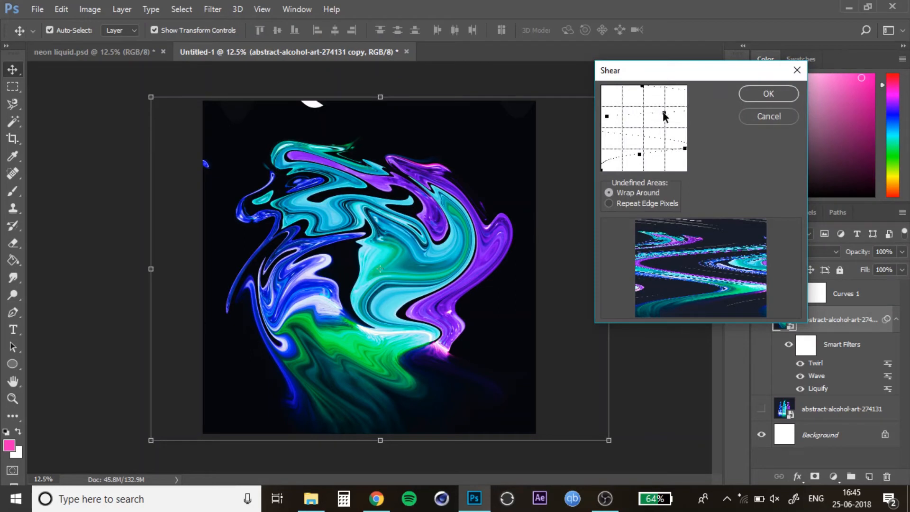
Step: Experiment with bending the shear curve using added points, then straighten it back toward vertical
drag(663, 114, 646, 124)
click(683, 148)
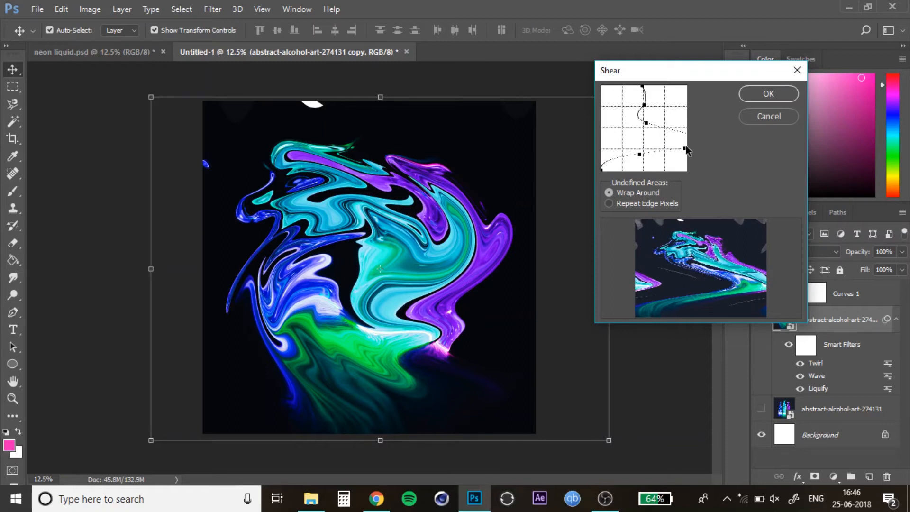
drag(685, 151, 642, 144)
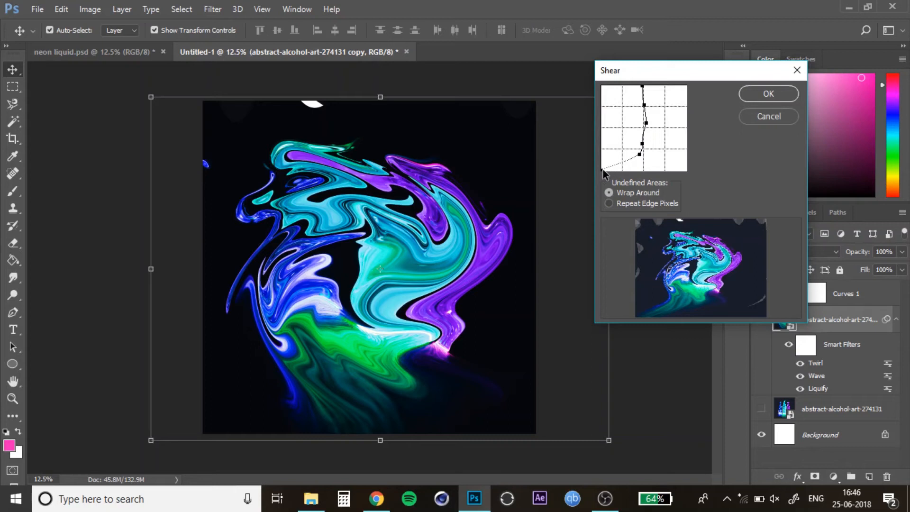
drag(602, 169, 644, 155)
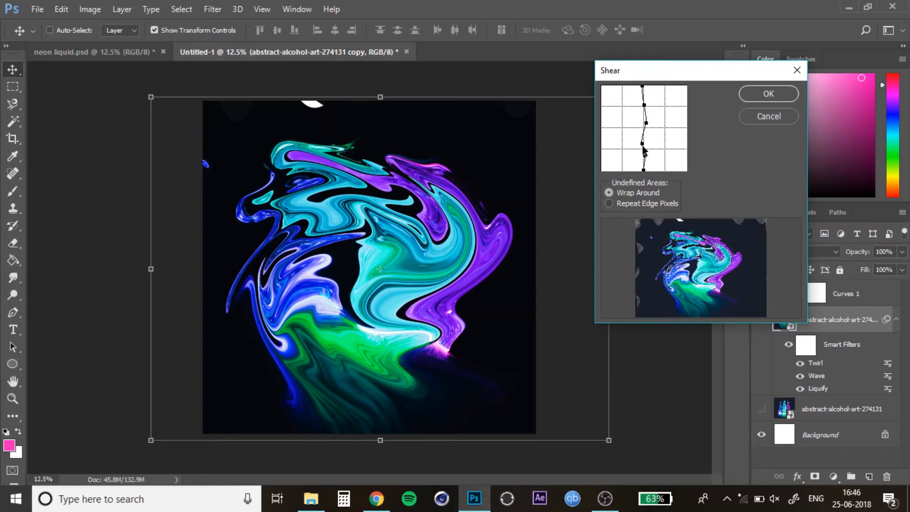
drag(643, 155, 644, 124)
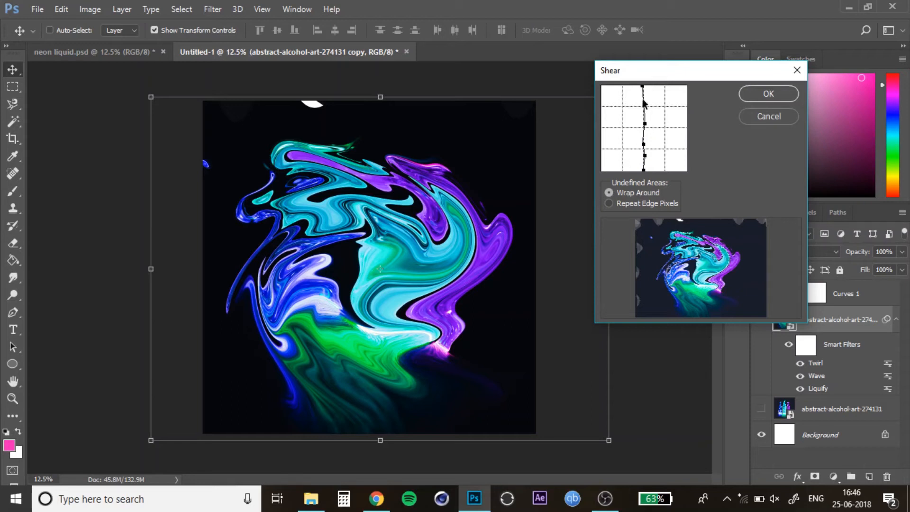
Step: Bend the shear curve into a wide S shape by dragging points near the top and bottom corners
click(609, 204)
click(608, 192)
click(644, 100)
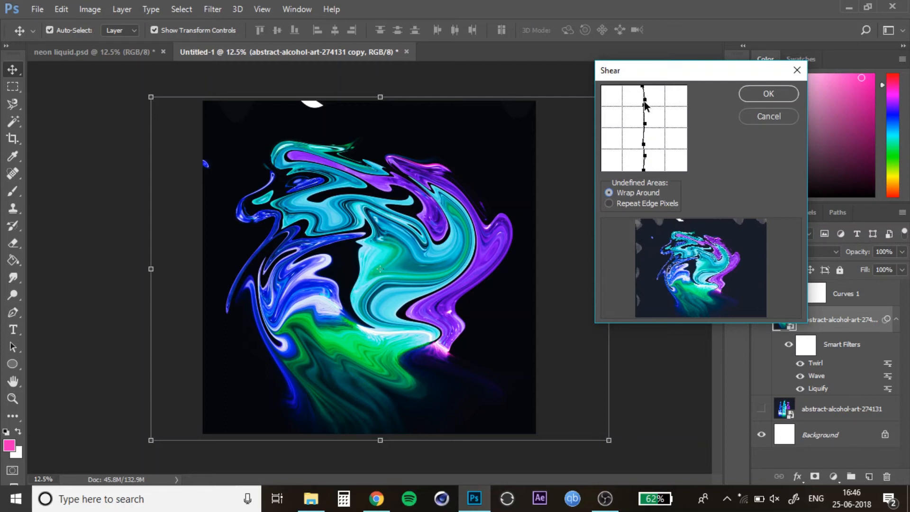
drag(644, 101, 608, 102)
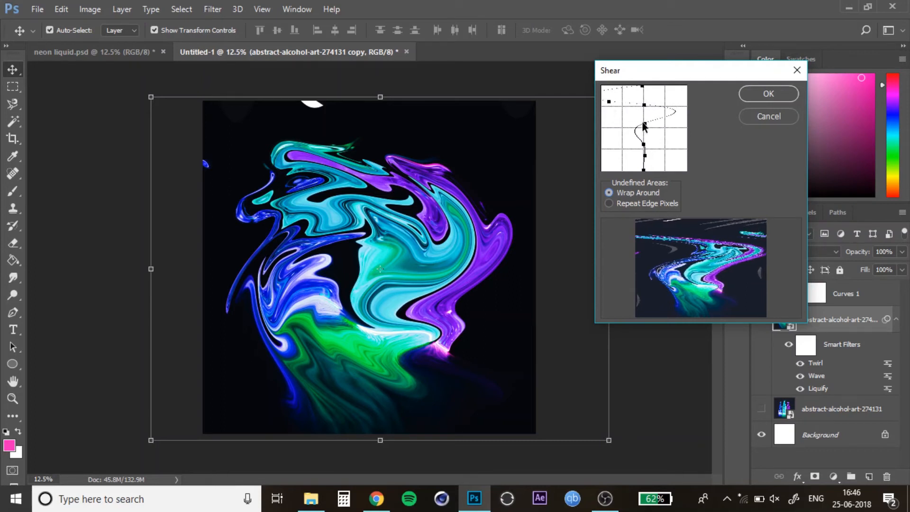
drag(643, 125, 692, 156)
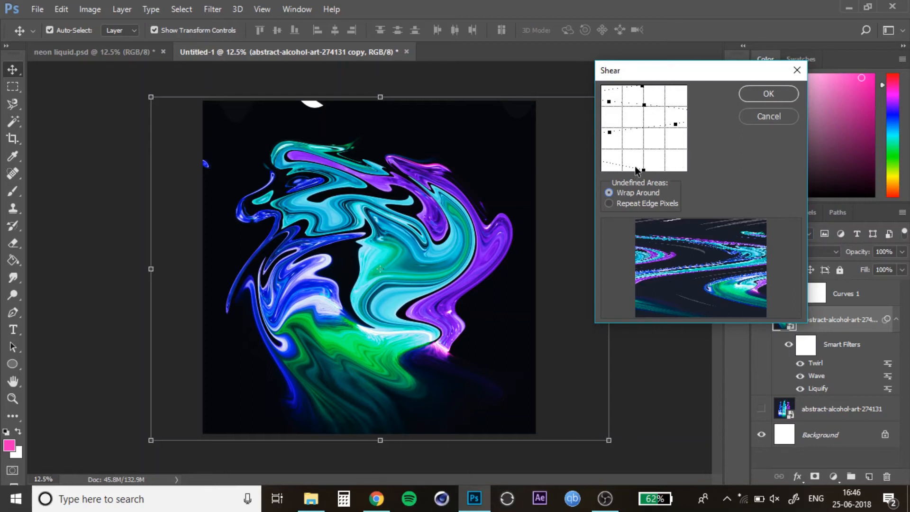
drag(615, 156, 680, 160)
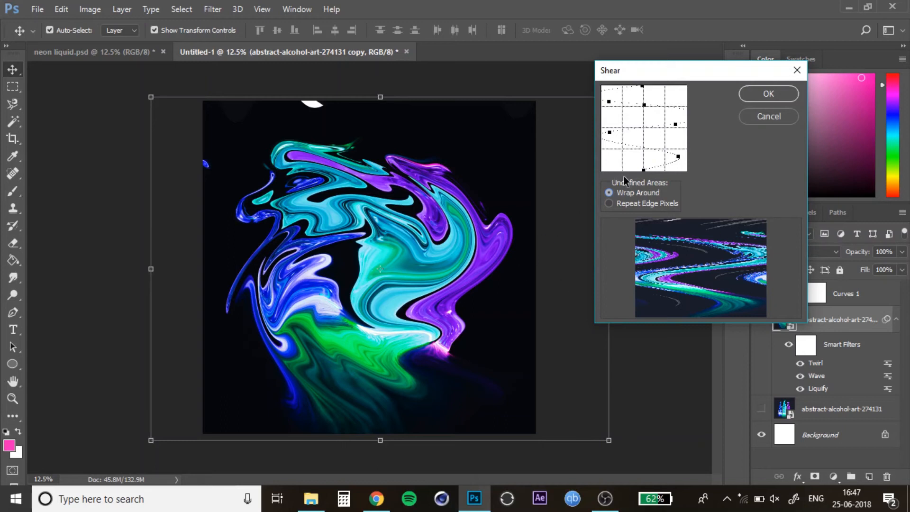
mouse_move(677, 157)
mouse_down()
mouse_move(644, 155)
mouse_move(680, 155)
mouse_up()
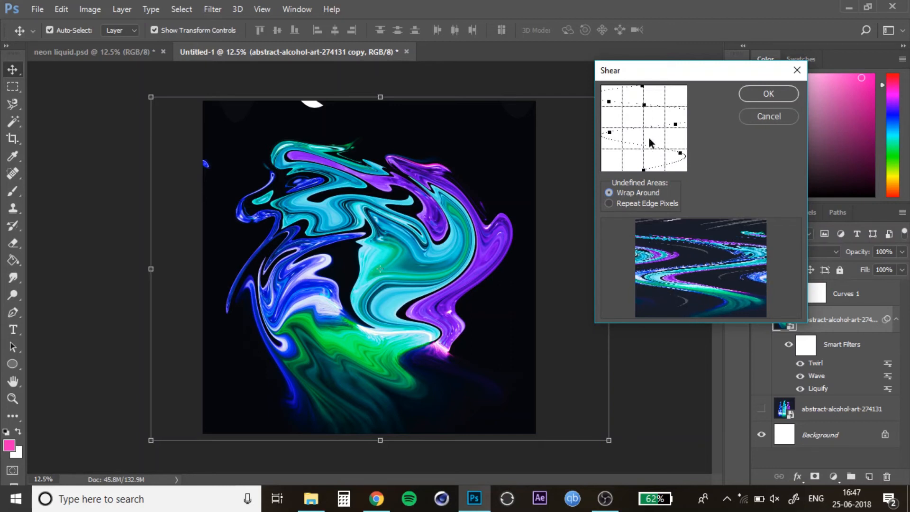
Step: Refine the shear curve's middle point, keep Wrap Around for undefined areas, and apply the Shear filter
click(644, 104)
mouse_move(674, 126)
mouse_down()
mouse_move(643, 122)
mouse_move(678, 118)
mouse_up()
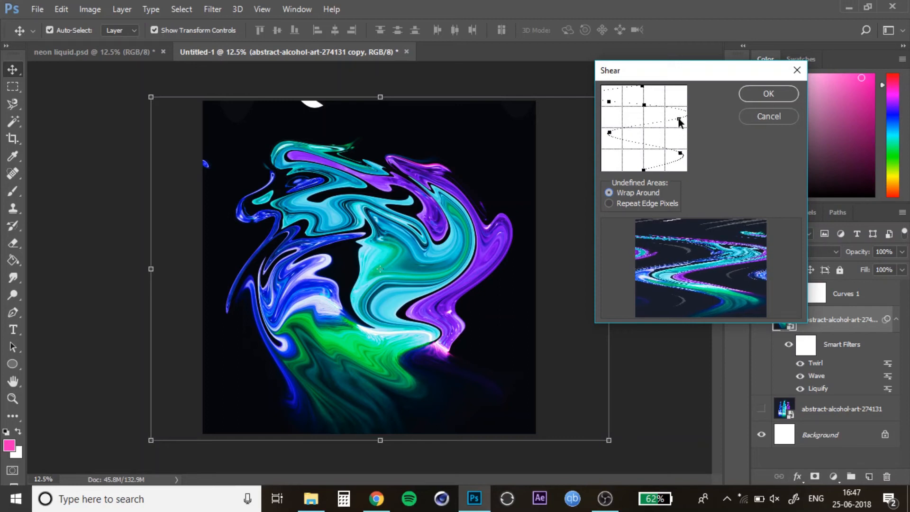
click(608, 193)
click(609, 203)
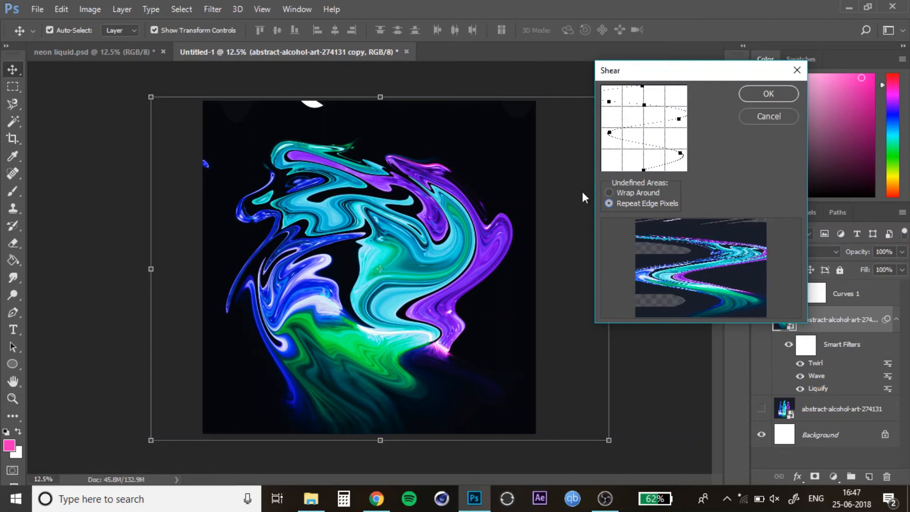
click(609, 192)
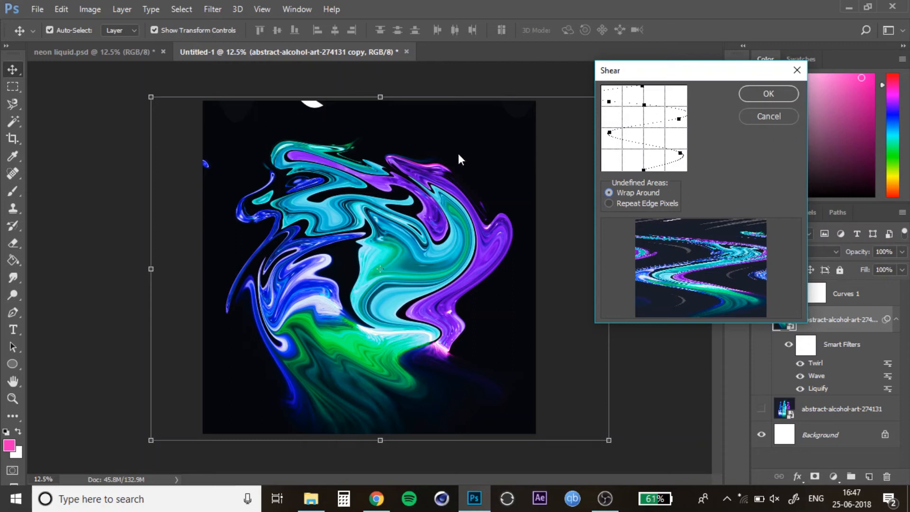
click(752, 95)
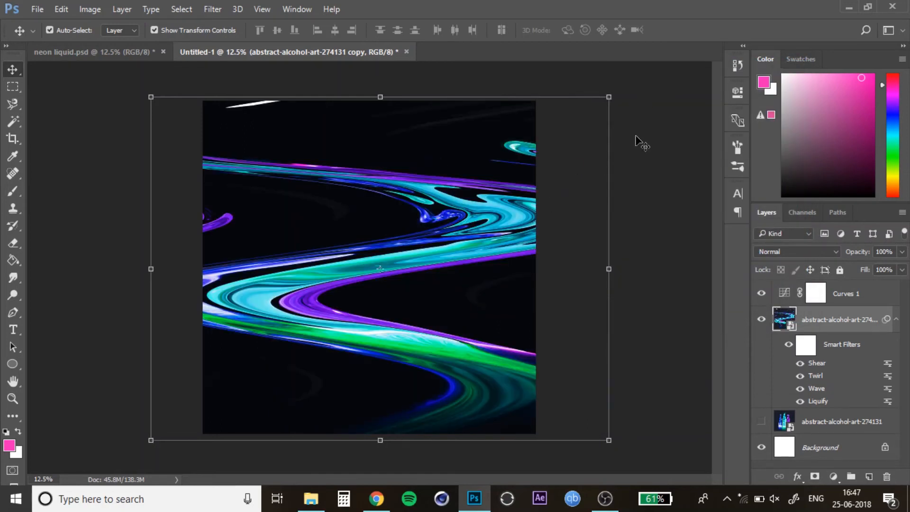
Step: Duplicate the sheared liquid layer and turn off the copy's smart filters
click(91, 108)
click(896, 319)
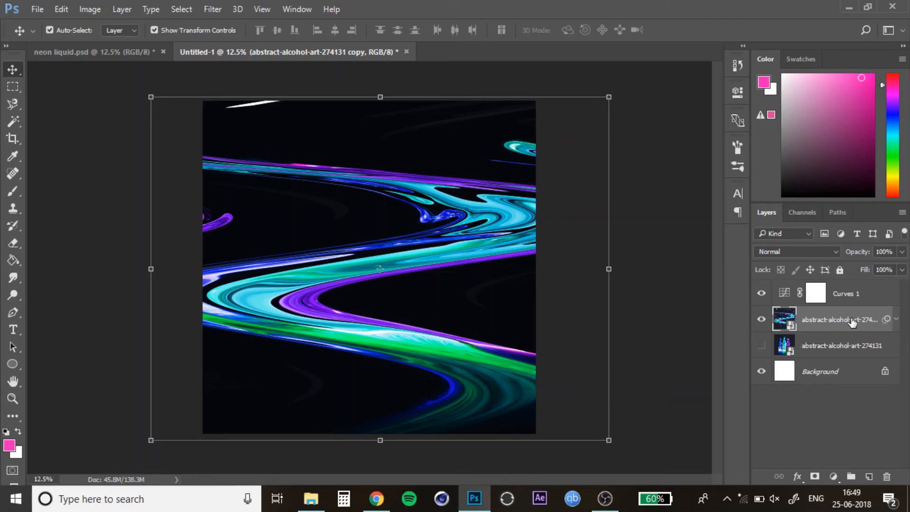
key(ctrl+j)
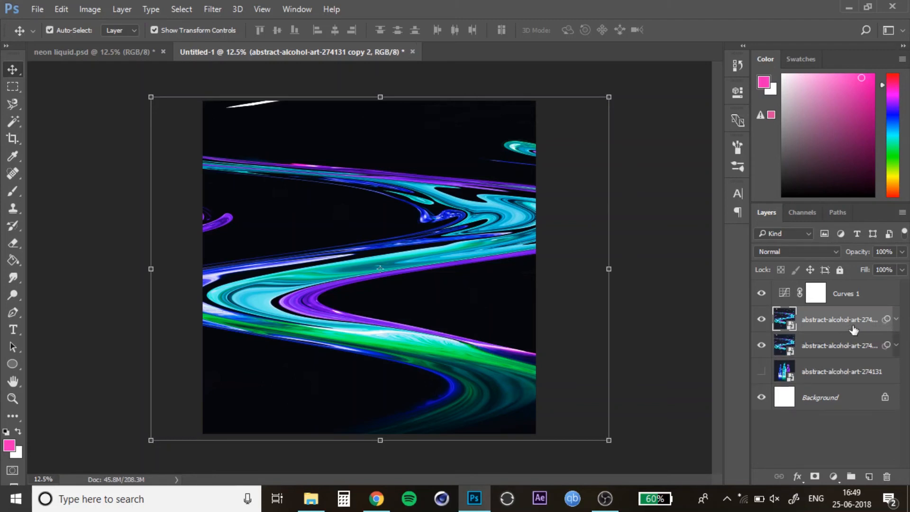
click(897, 319)
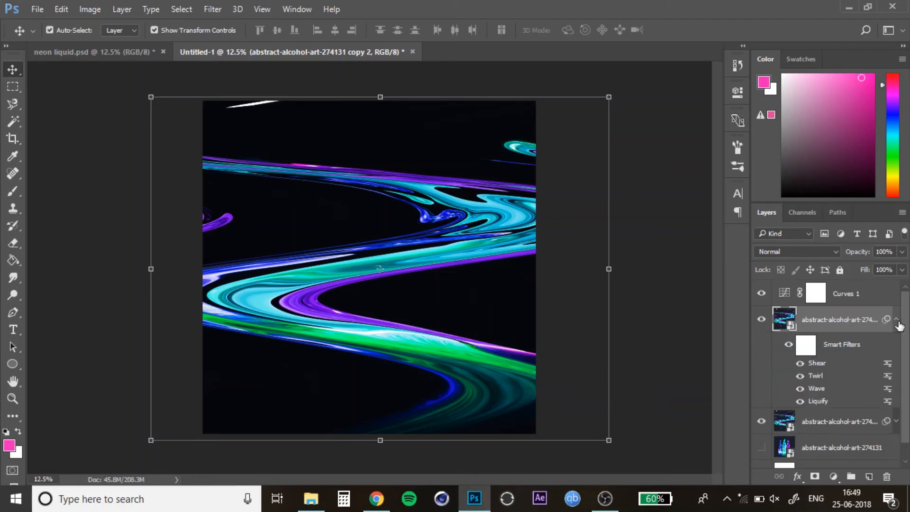
click(788, 345)
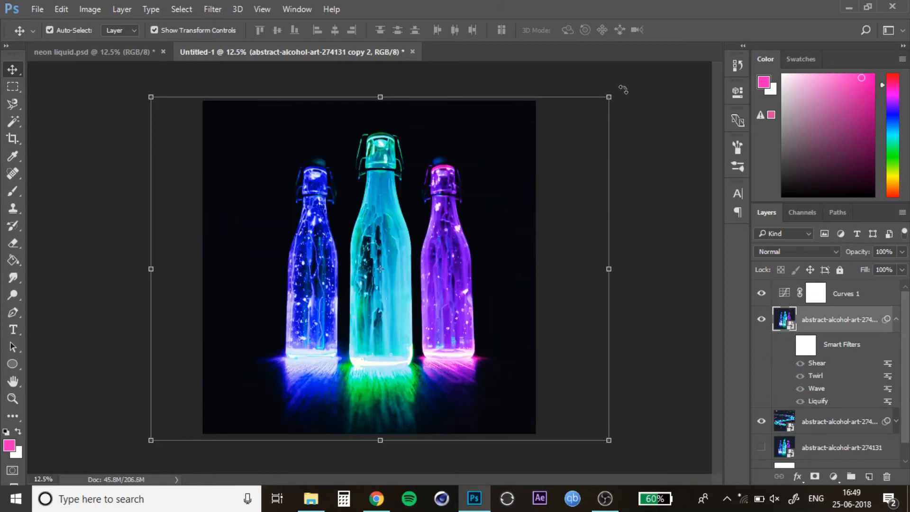
Step: Rotate the duplicate layer by -90° with free transform, nudge it slightly left, and commit the transform
click(622, 89)
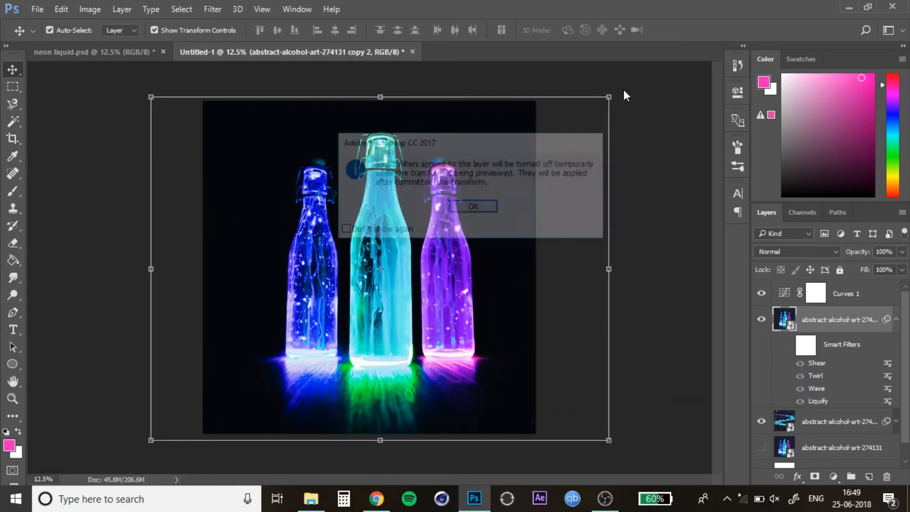
click(474, 211)
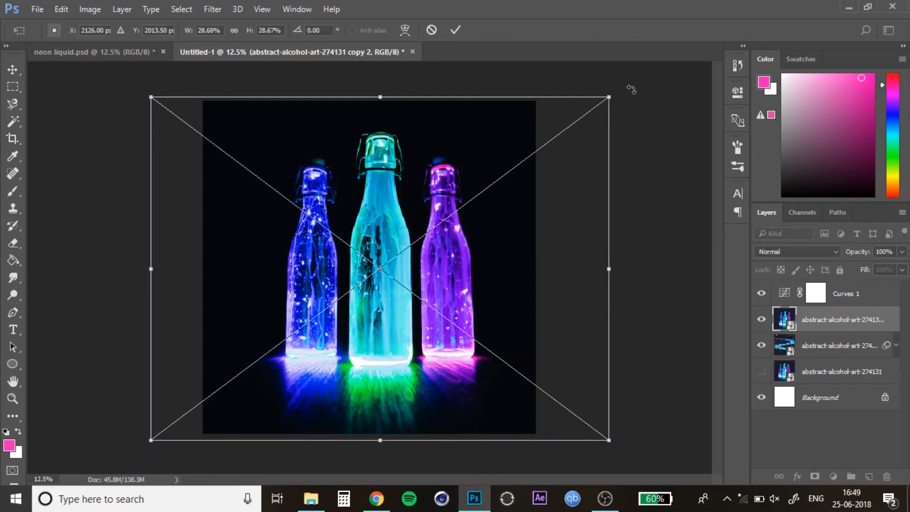
drag(630, 89, 237, 97)
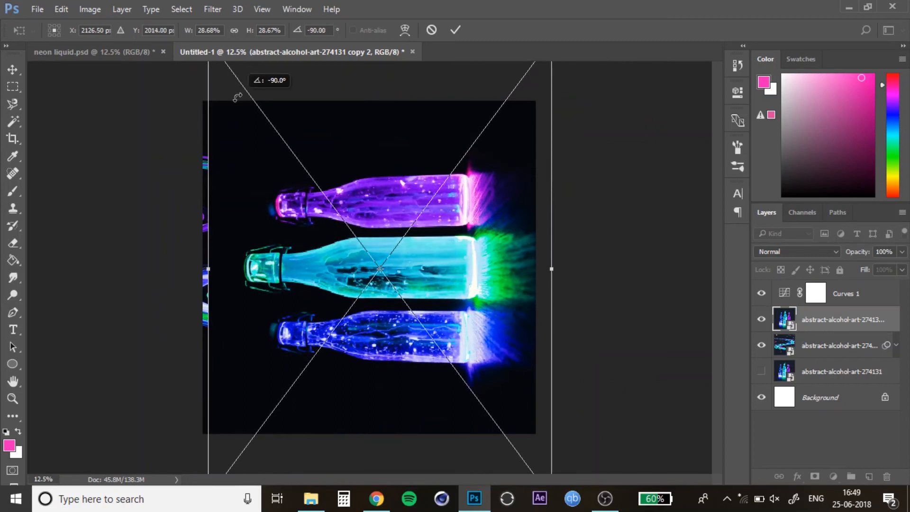
drag(437, 251, 426, 251)
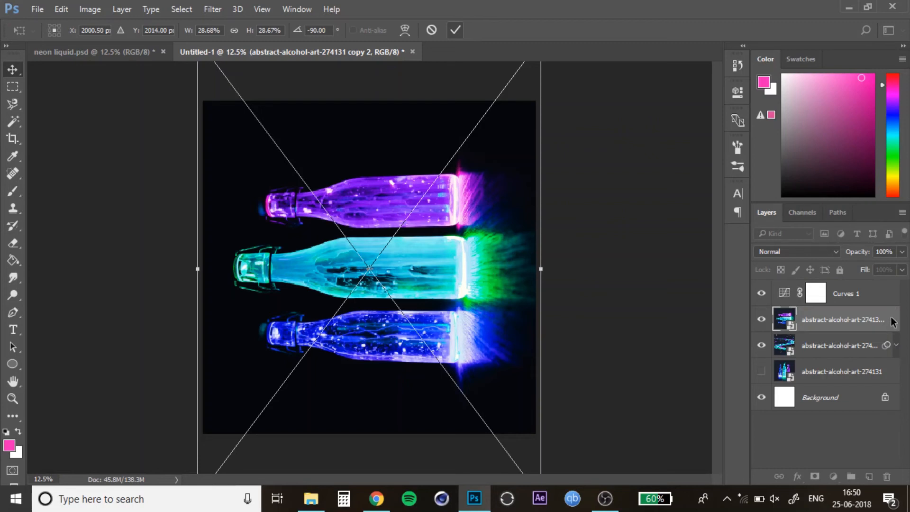
click(455, 30)
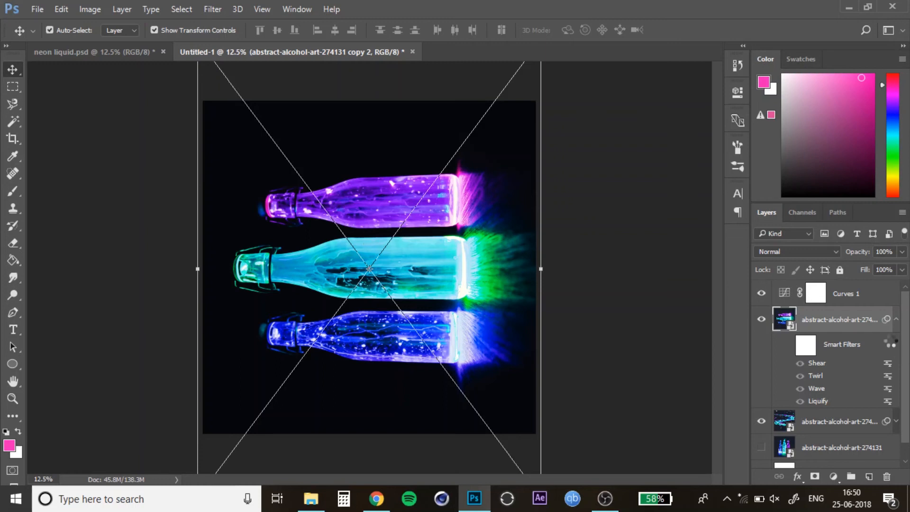
Step: Turn the smart filters back on for the rotated duplicate layer
click(894, 321)
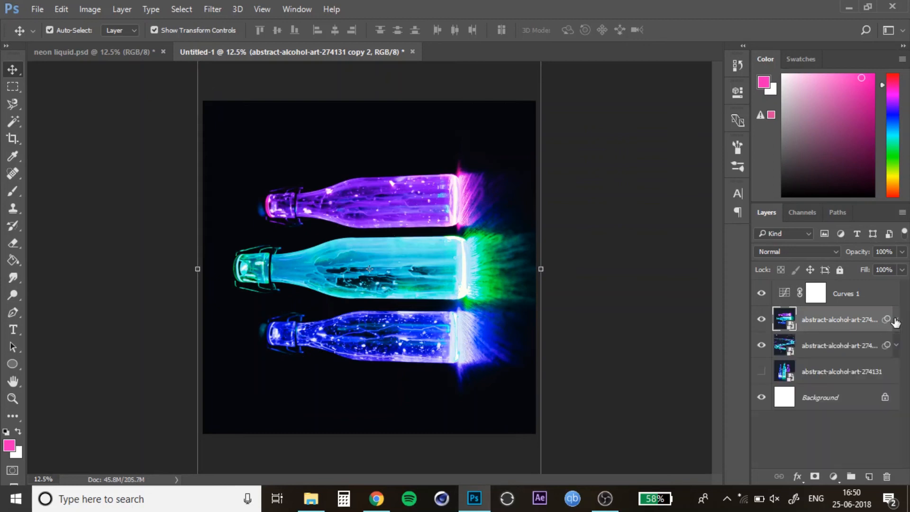
click(837, 347)
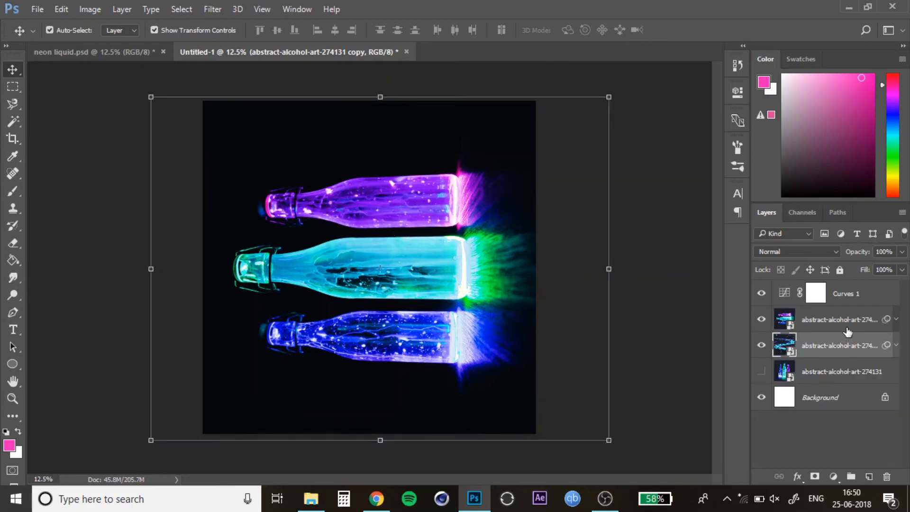
click(895, 319)
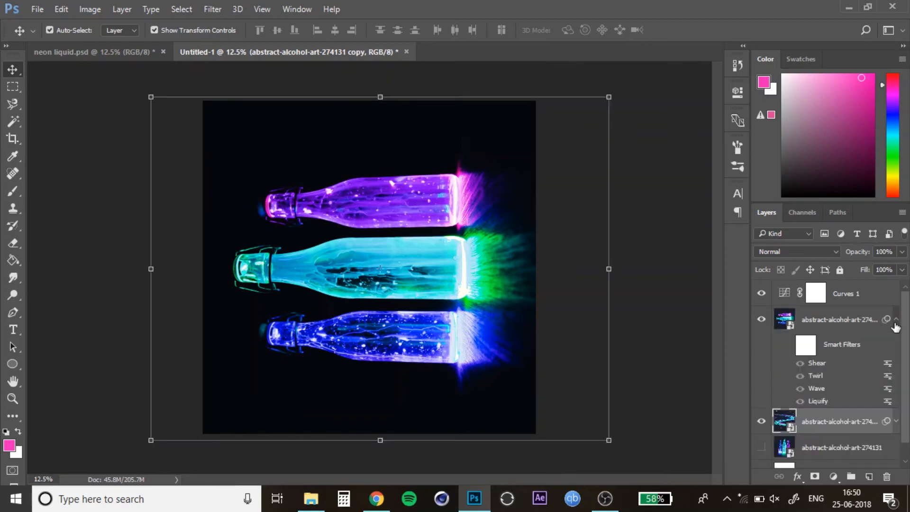
click(786, 347)
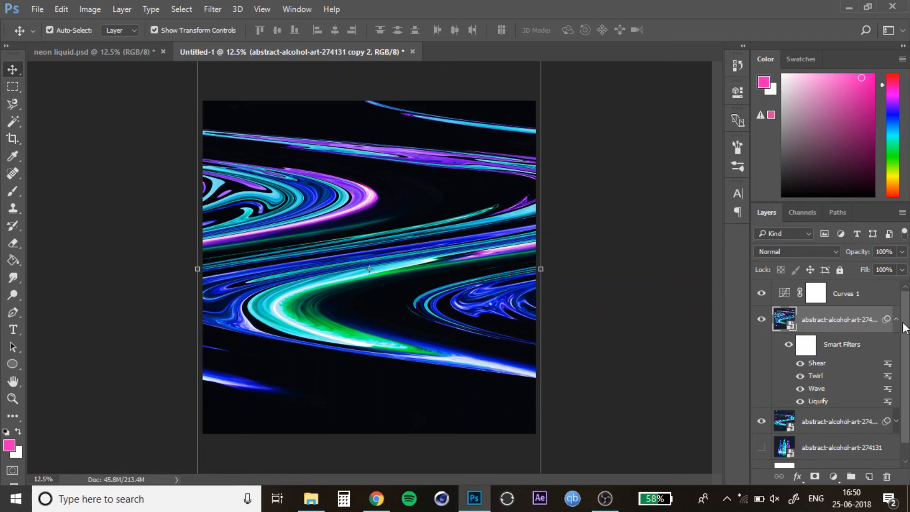
Step: Set the duplicate layer's blend mode to Lighten and nudge it slightly downward
click(814, 255)
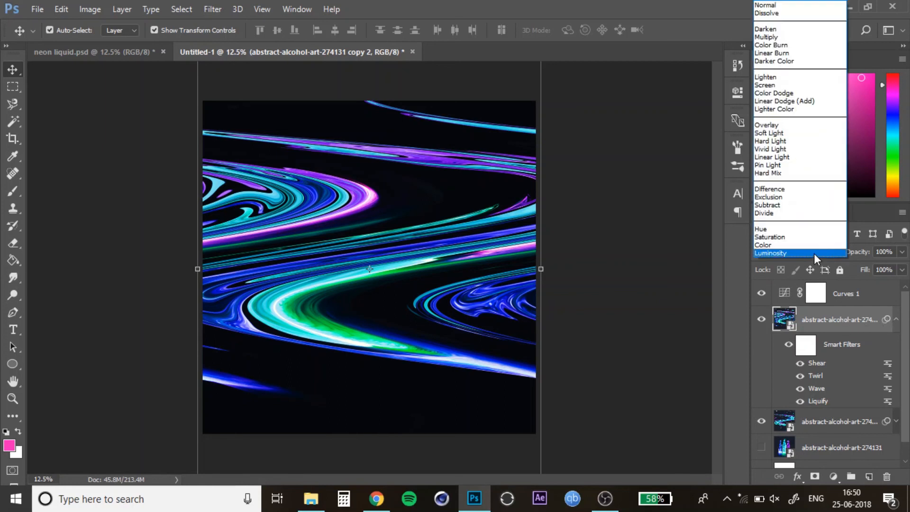
click(763, 83)
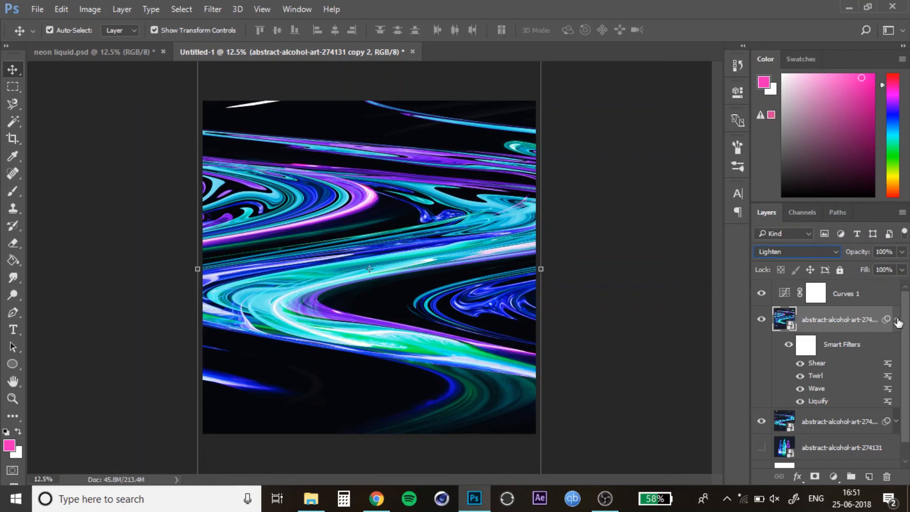
click(895, 320)
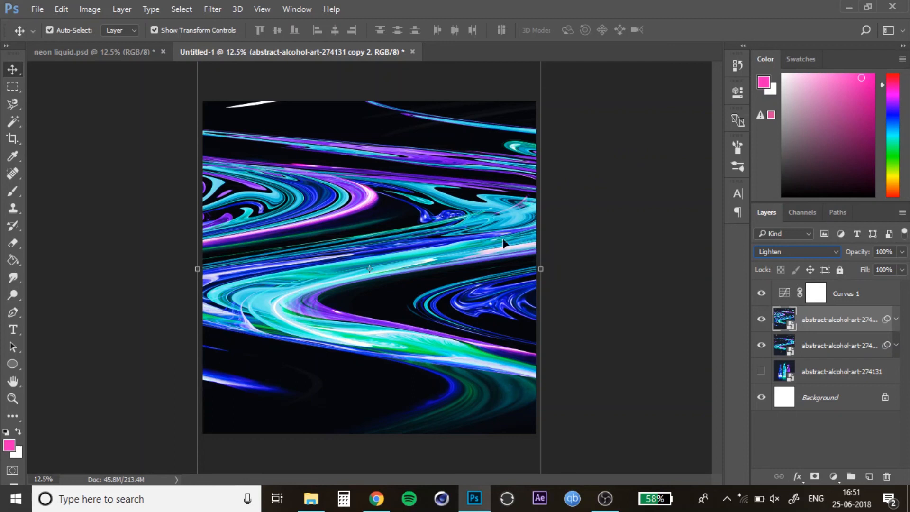
mouse_move(503, 243)
mouse_down()
mouse_move(496, 248)
mouse_move(508, 276)
mouse_move(499, 222)
mouse_move(506, 262)
mouse_move(510, 249)
mouse_move(501, 255)
mouse_up()
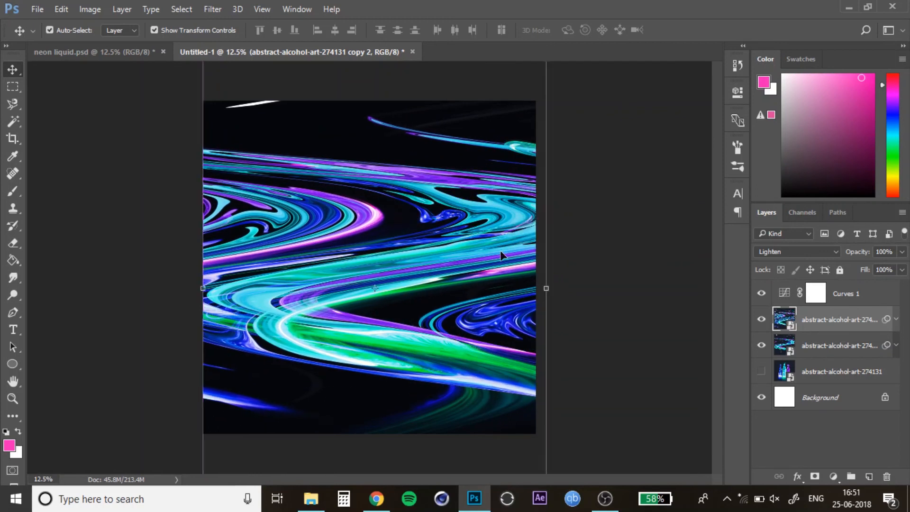
Step: Select the lower liquid layer and move it slightly upward on the canvas
click(670, 146)
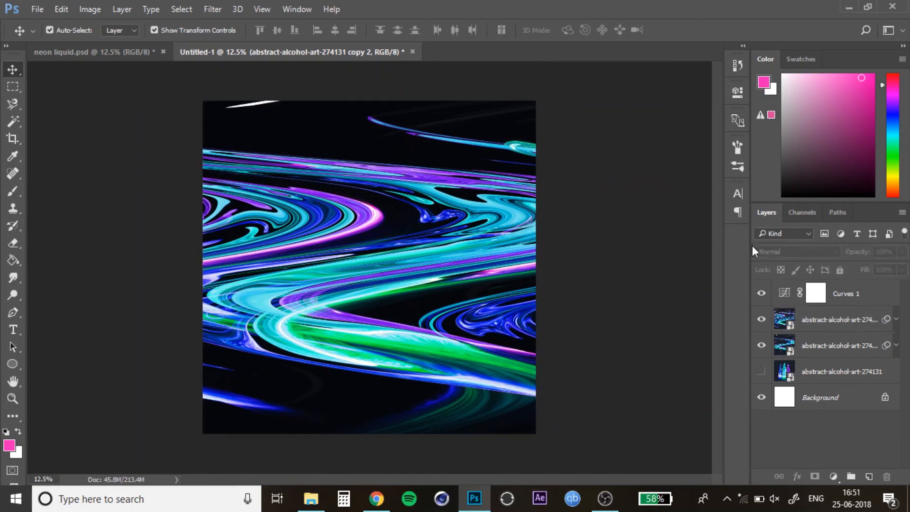
click(833, 345)
drag(502, 345, 501, 327)
click(820, 348)
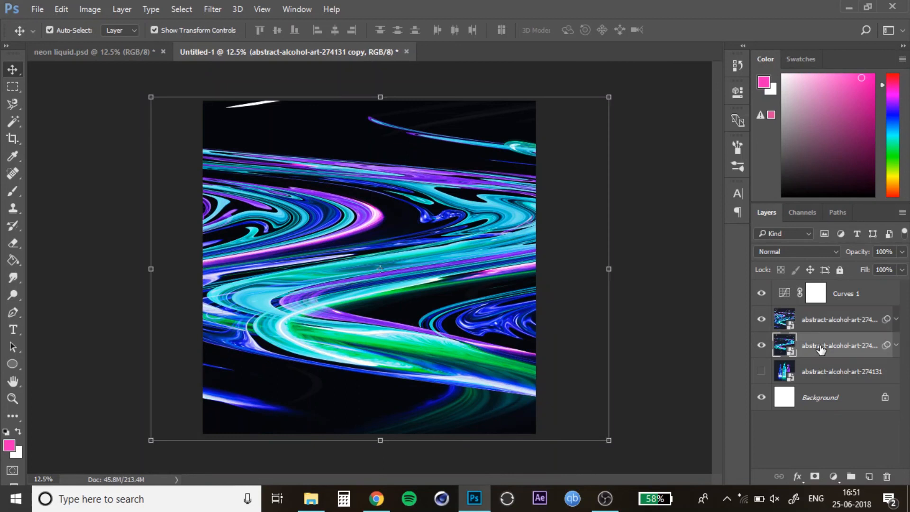
key(shift+Down)
key(shift+Down)
key(shift+Down)
key(shift+Down)
key(shift+Down)
key(shift+Down)
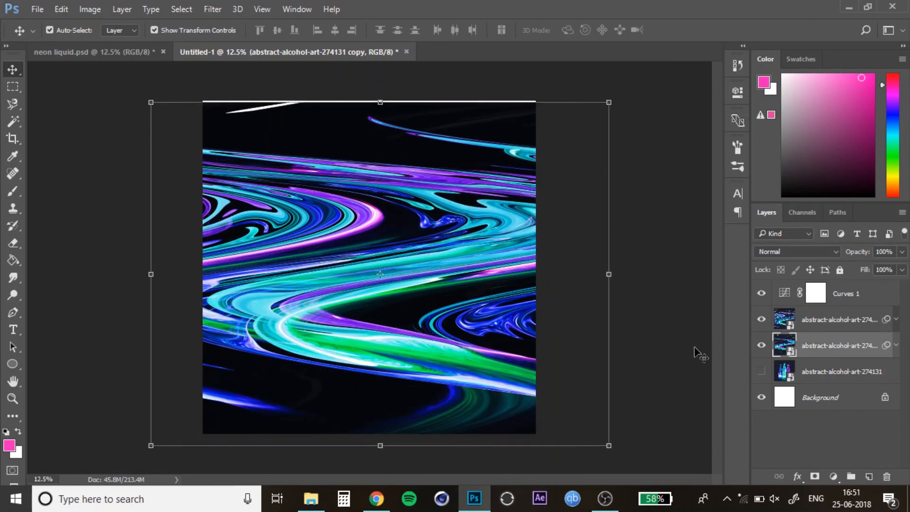
key(shift+Up)
key(shift+Up)
key(shift+Up)
key(shift+Up)
key(shift+Up)
key(shift+Up)
key(shift+Up)
key(shift+Up)
click(690, 203)
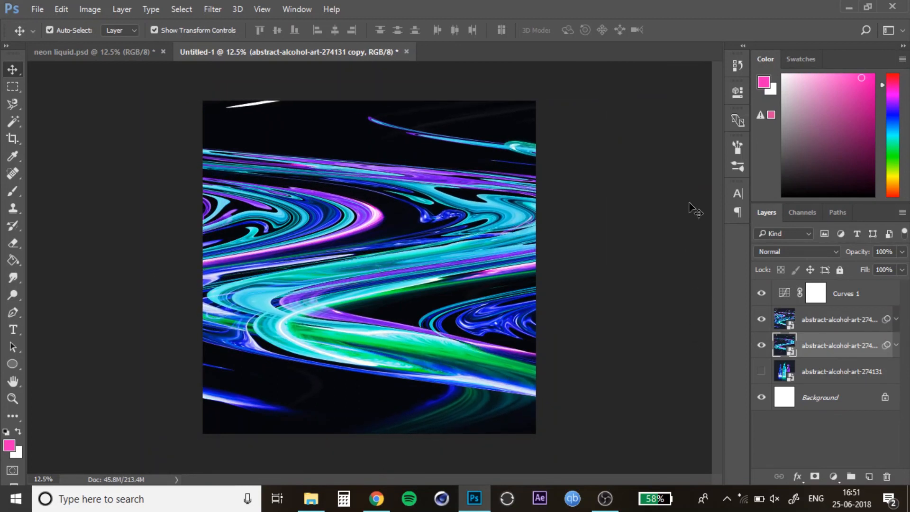
Step: Add a Hue/Saturation adjustment above the liquid layers with Hue +19 and Saturation +22
click(814, 322)
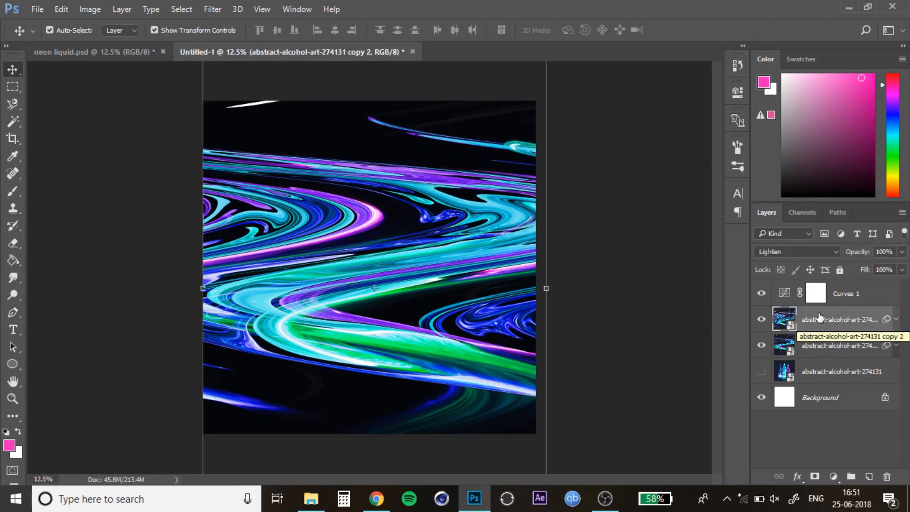
click(833, 476)
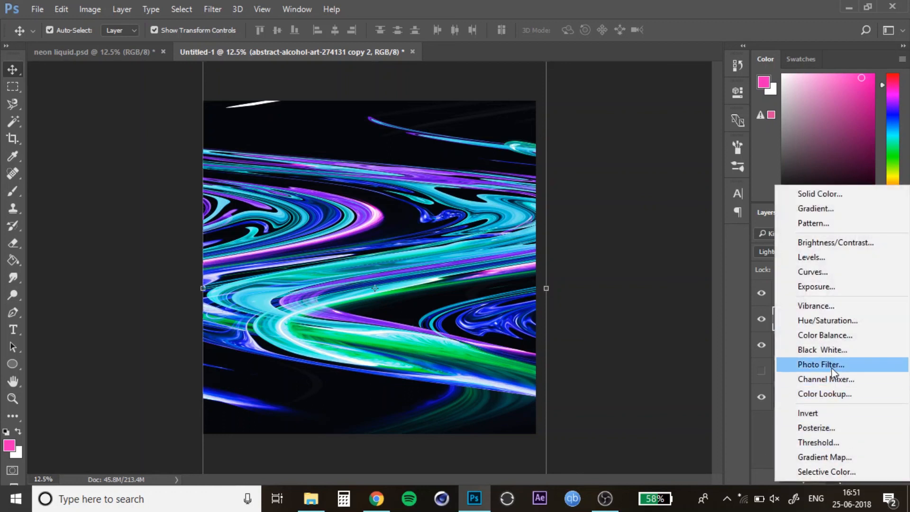
click(835, 321)
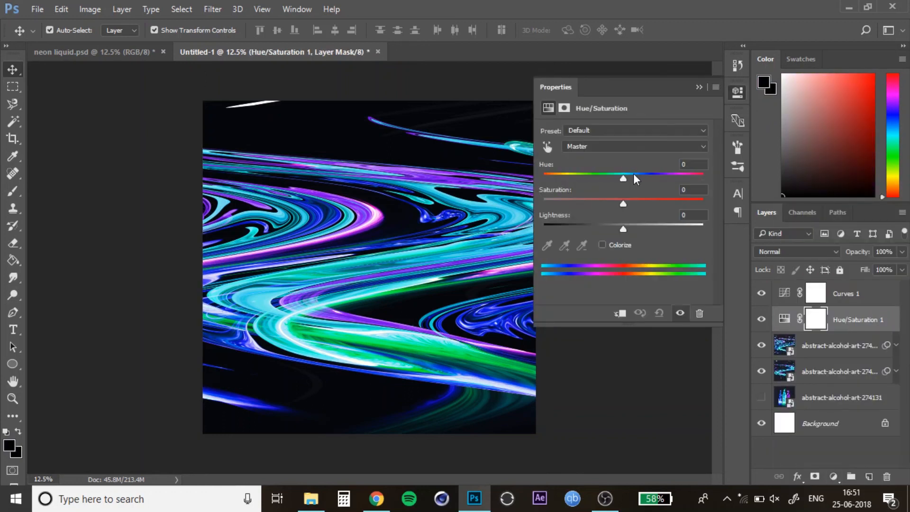
mouse_move(624, 176)
mouse_down()
mouse_move(632, 177)
mouse_move(624, 177)
mouse_up()
drag(629, 177, 666, 176)
drag(651, 176, 639, 177)
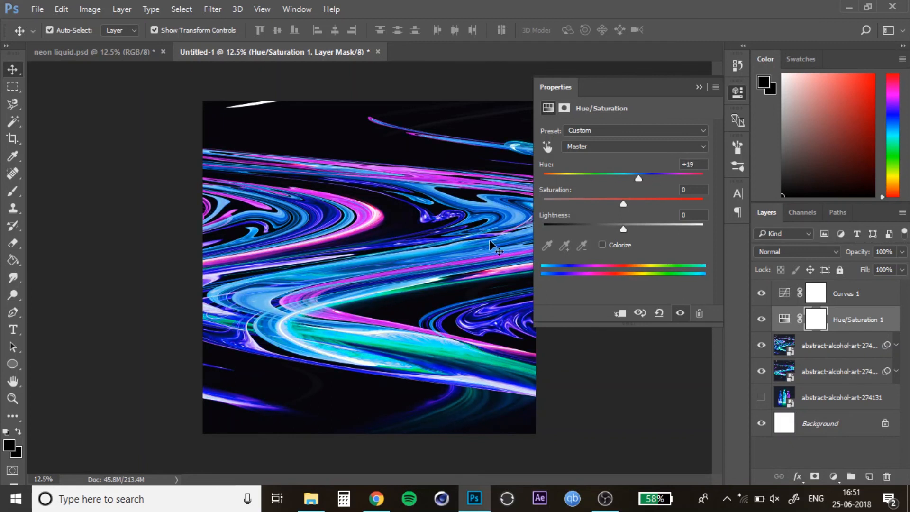
drag(618, 205, 646, 203)
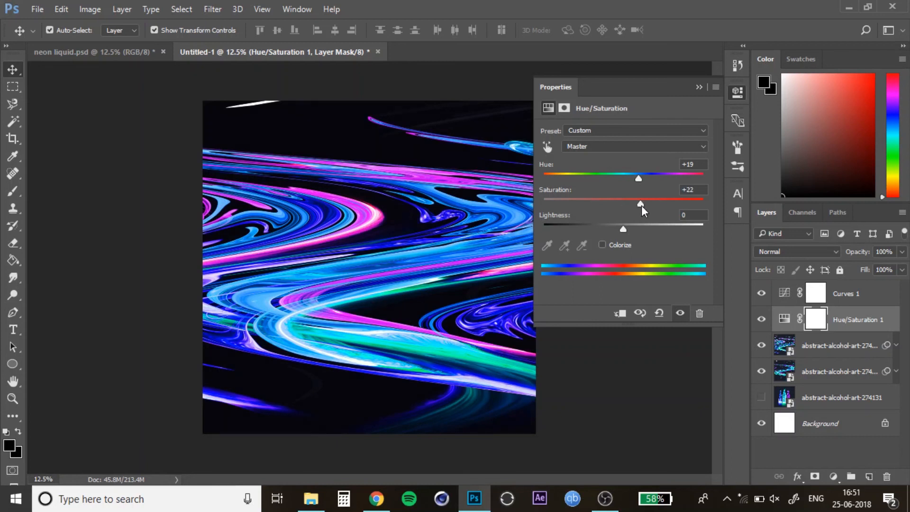
click(699, 87)
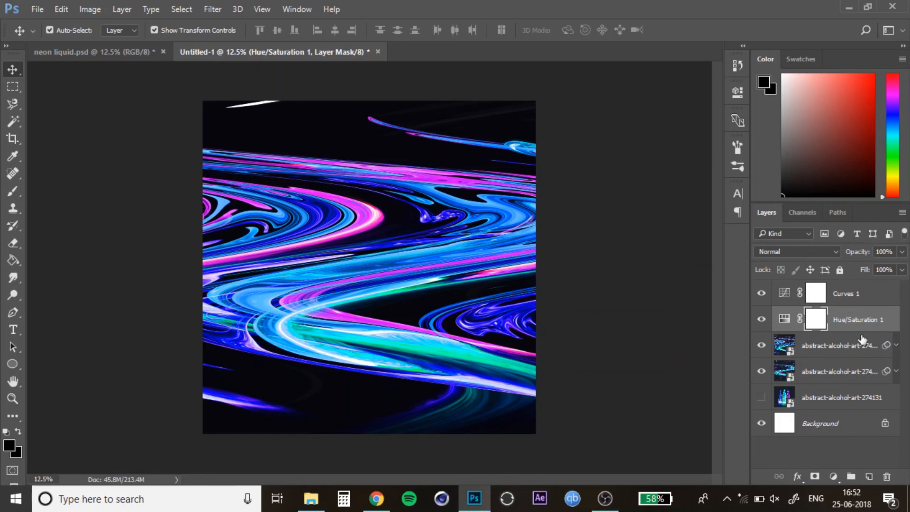
Step: Apply a Gaussian Blur smart filter with a 3 pixel radius to the top rotated liquid layer
click(895, 345)
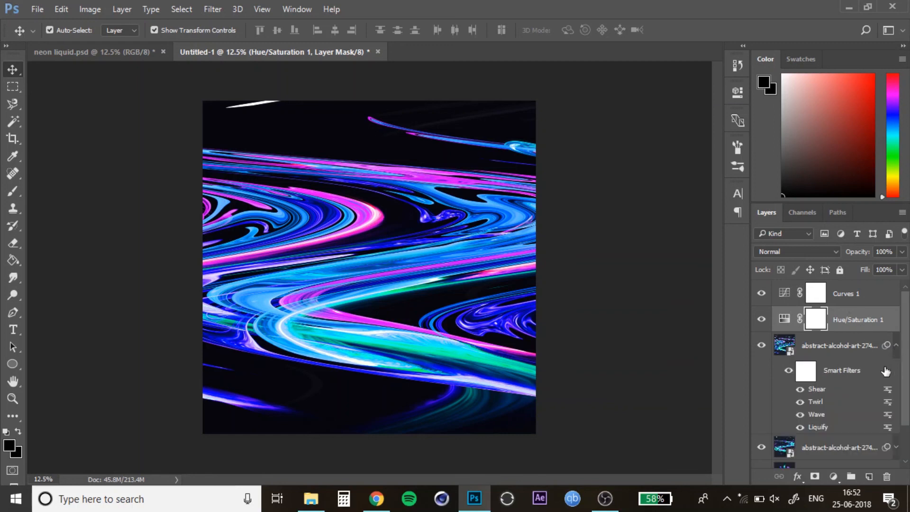
click(800, 346)
click(214, 9)
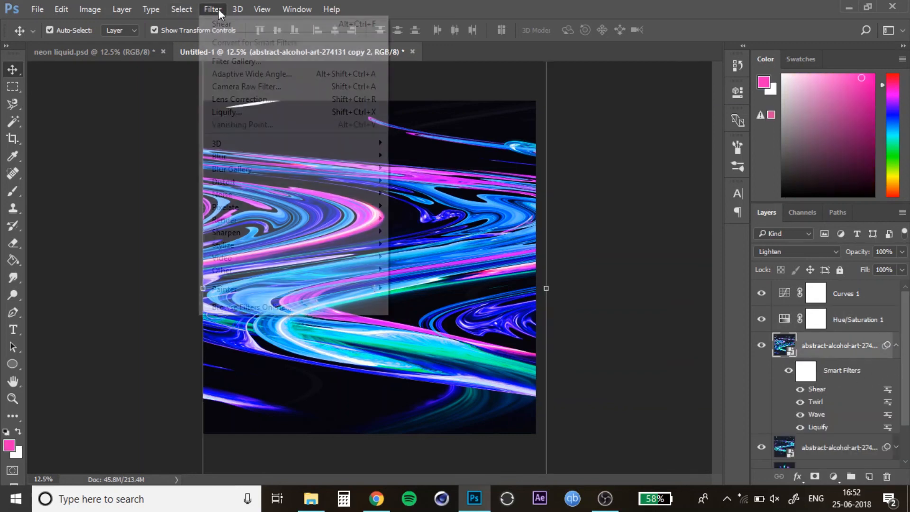
mouse_move(286, 160)
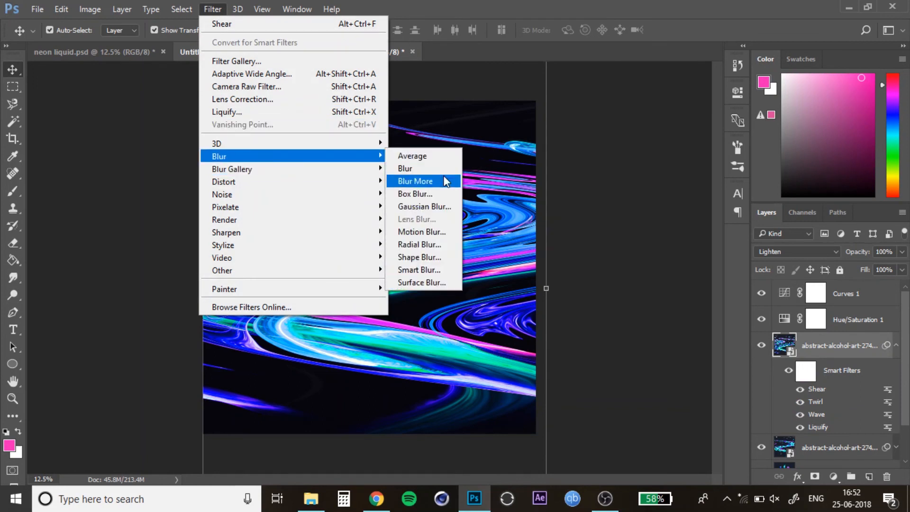
click(440, 206)
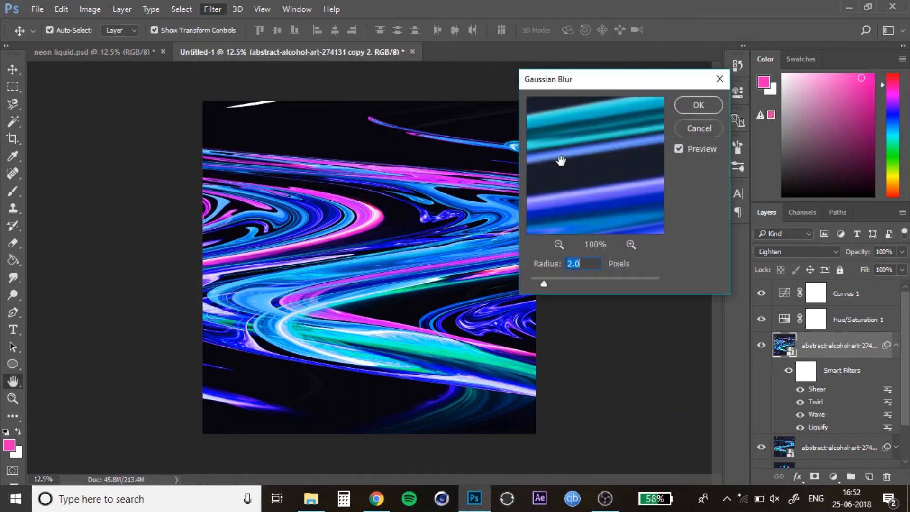
click(558, 246)
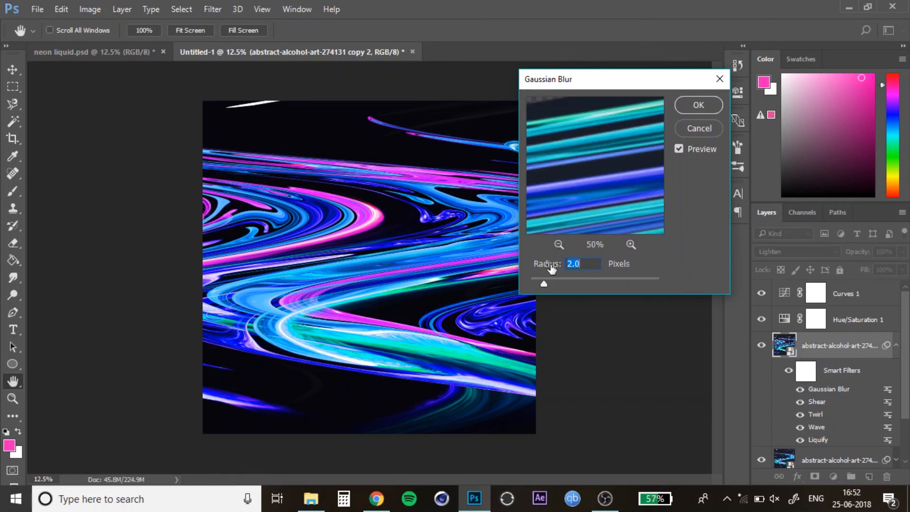
click(558, 244)
click(558, 244)
click(558, 244)
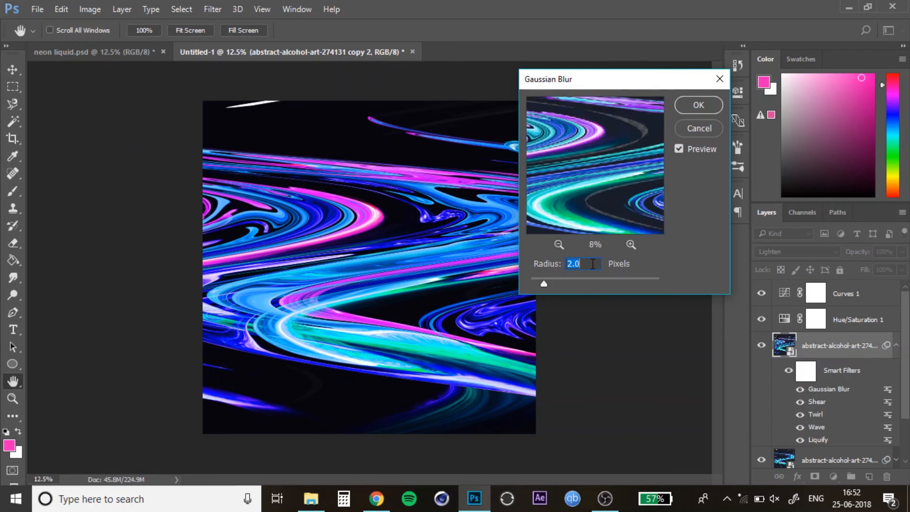
text(3)
click(703, 106)
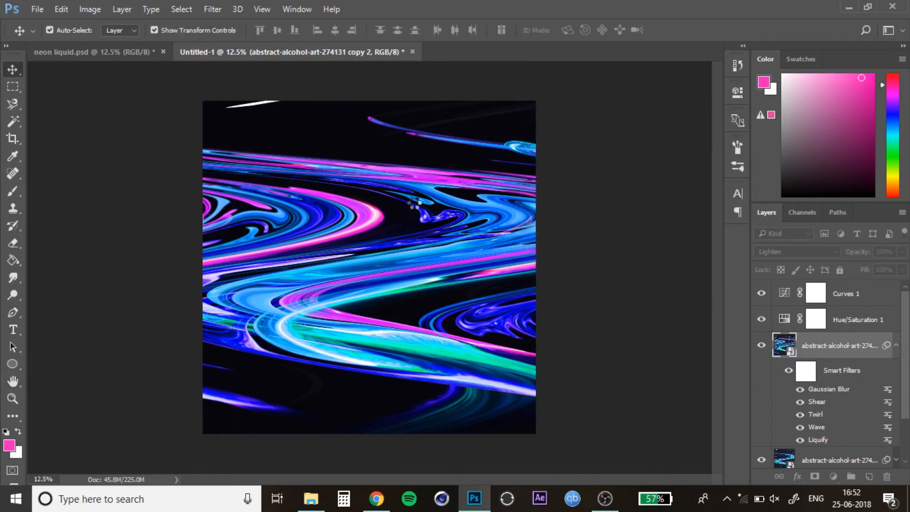
click(625, 221)
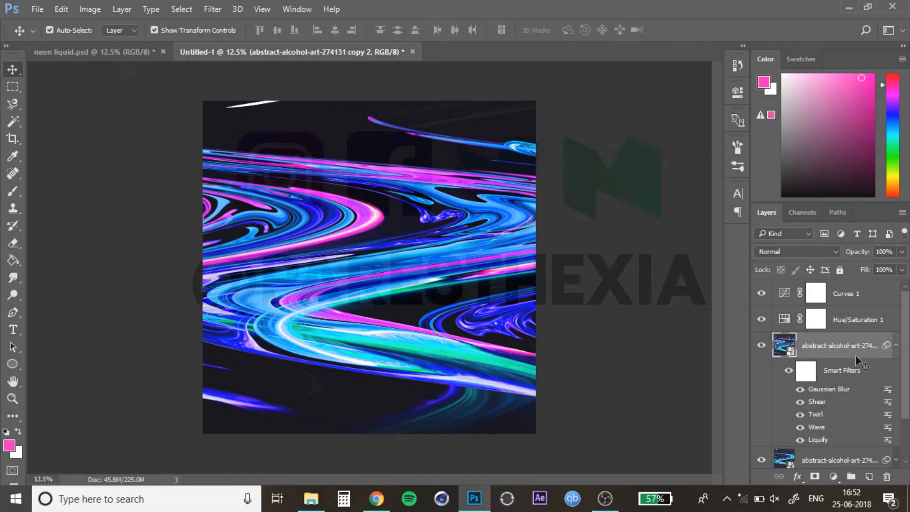